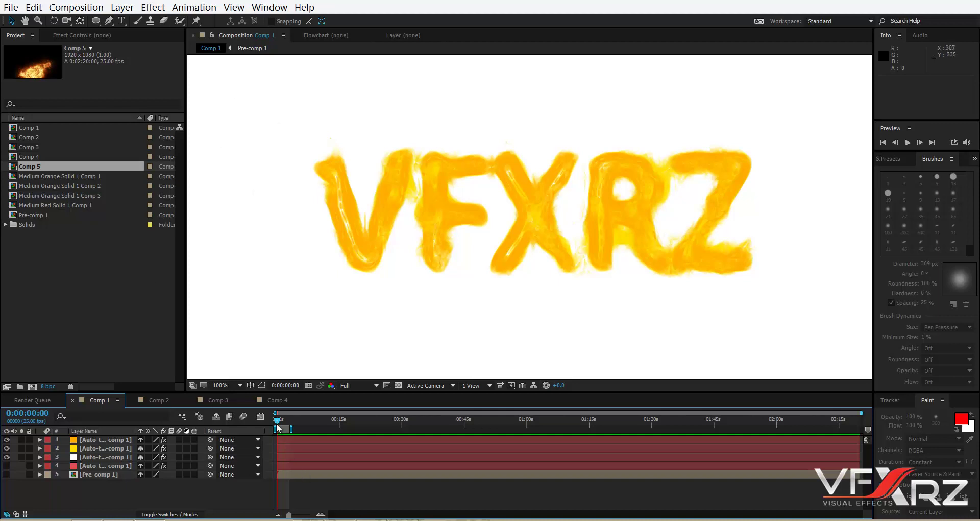
Step: RAM-preview the Comp 1, Comp 2 and Comp 3 example animations
{"action": "key", "text": "space"}
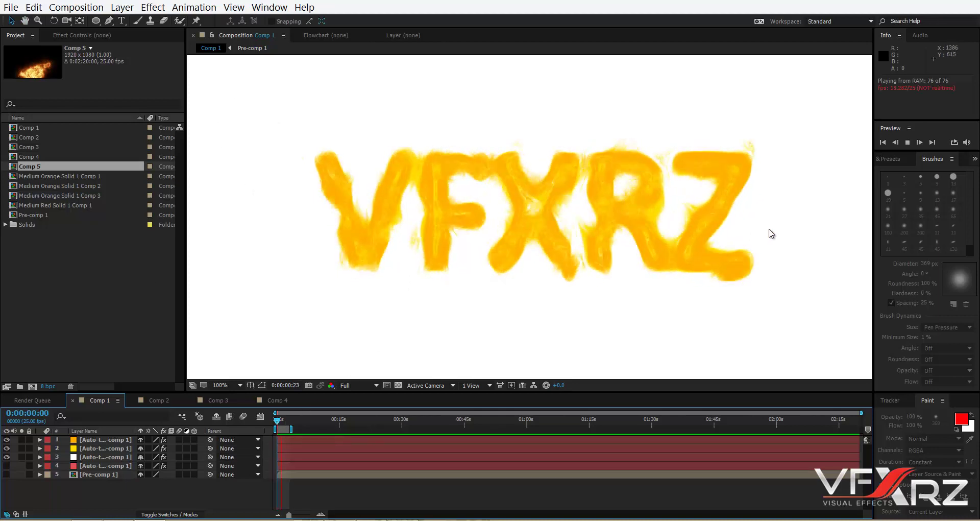
{"action": "left_click", "coordinate": [144, 398]}
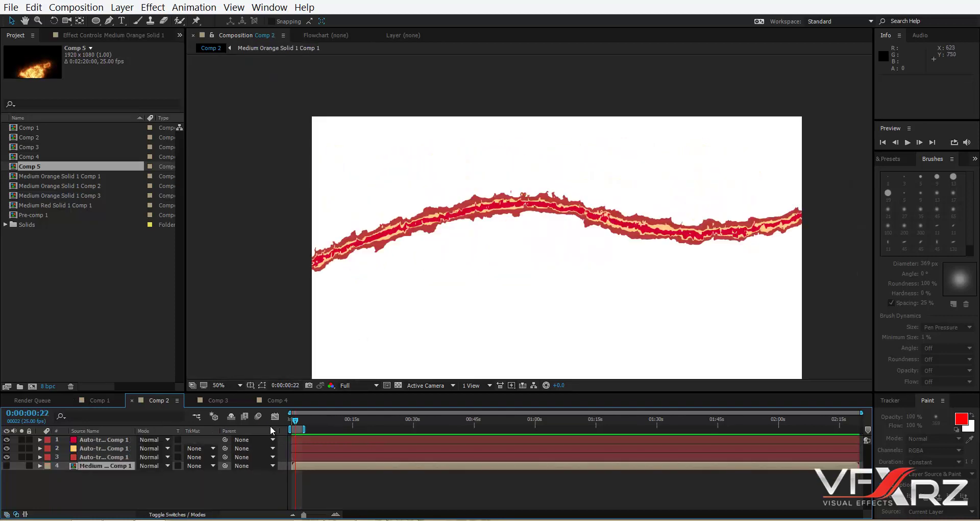
{"action": "key", "text": "space"}
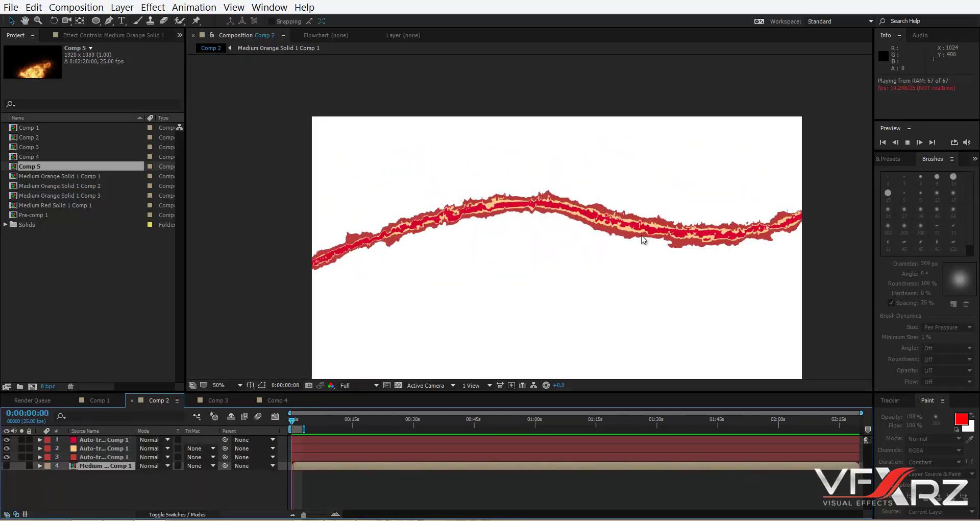
{"action": "key", "text": "space"}
{"action": "left_click", "coordinate": [218, 400]}
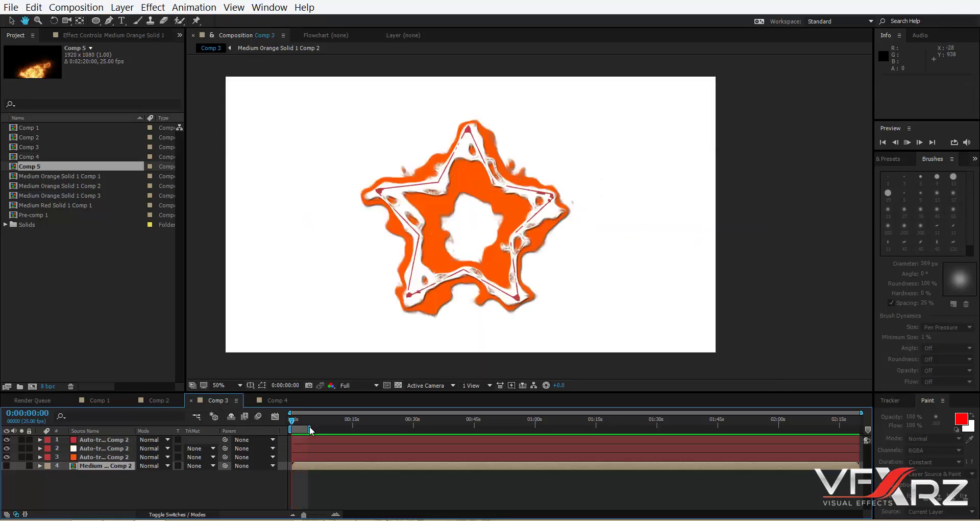
{"action": "key", "text": "space"}
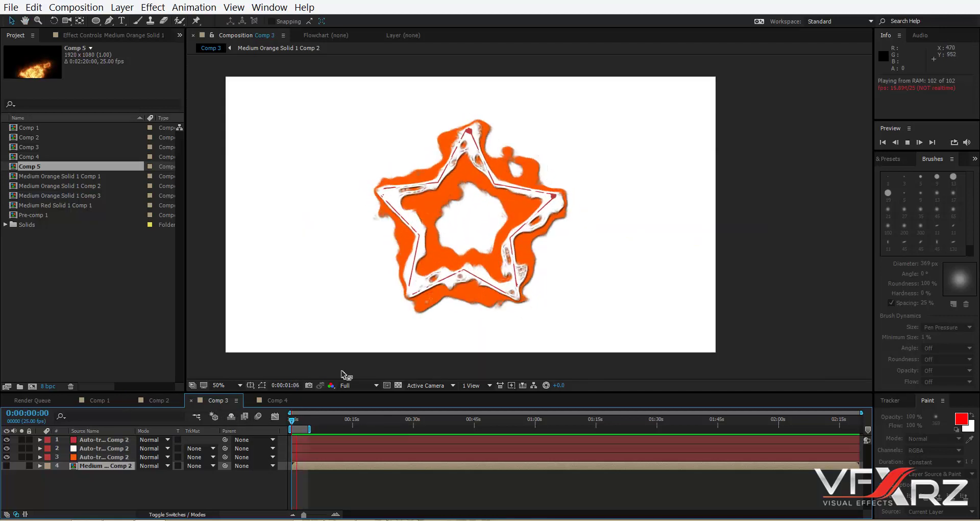
Step: Preview Comp 4's smiley animation, then begin a new composition
{"action": "left_click", "coordinate": [273, 400]}
{"action": "key", "text": "space"}
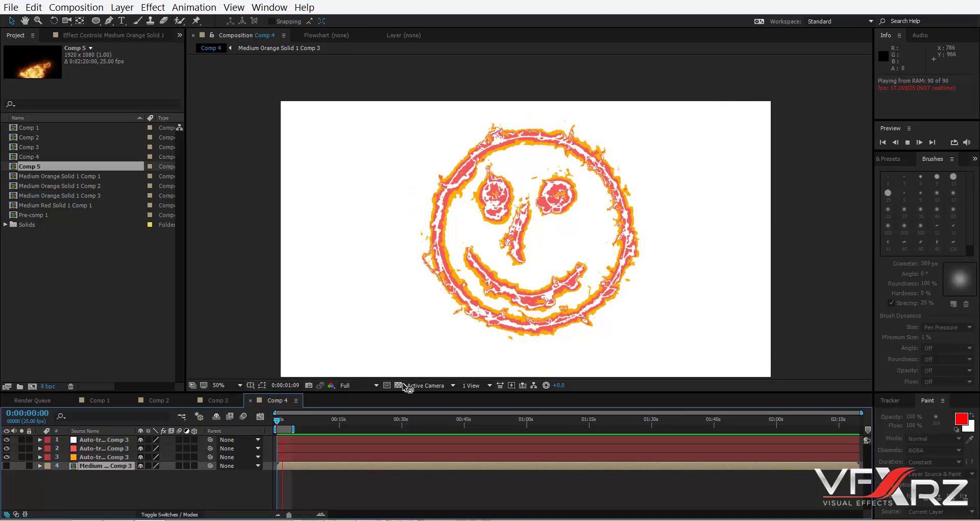
{"action": "key", "text": "space"}
{"action": "left_click", "coordinate": [37, 387]}
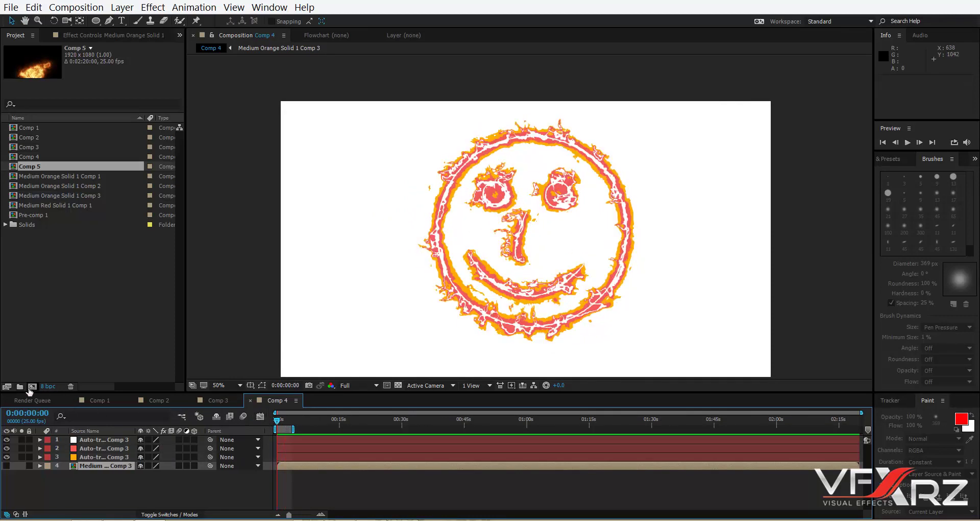
Step: Create Comp 6 and add a red solid layer to it
{"action": "left_click", "coordinate": [178, 288]}
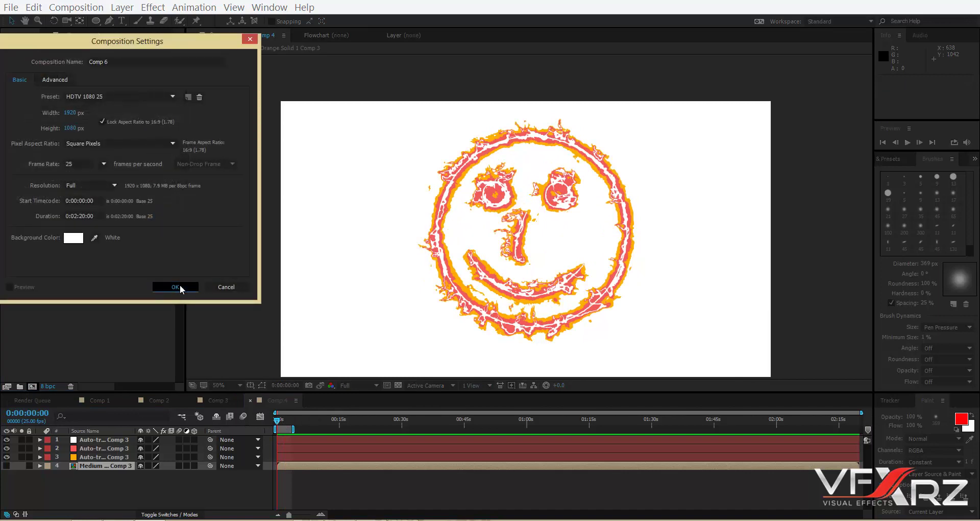
{"action": "right_click", "coordinate": [211, 485]}
{"action": "right_click", "coordinate": [207, 462]}
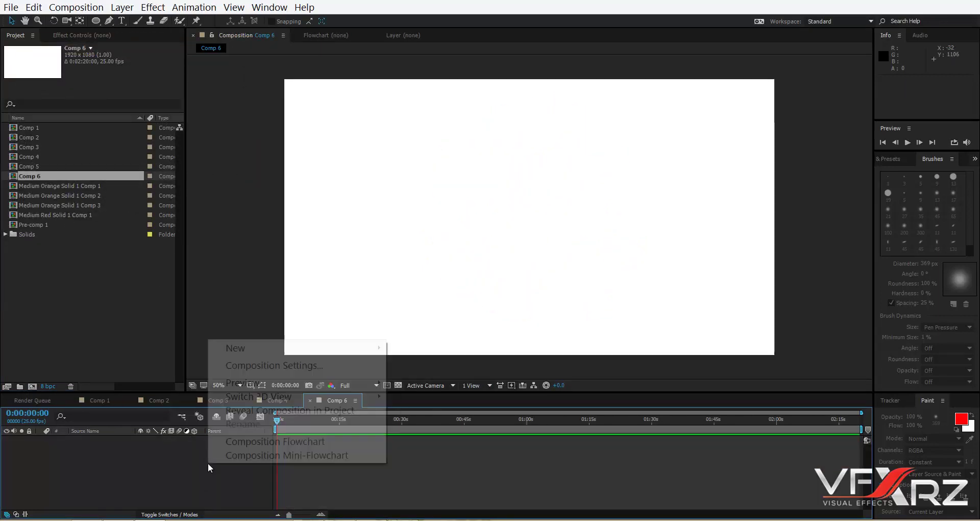
{"action": "mouse_move", "coordinate": [278, 345]}
{"action": "left_click", "coordinate": [429, 379]}
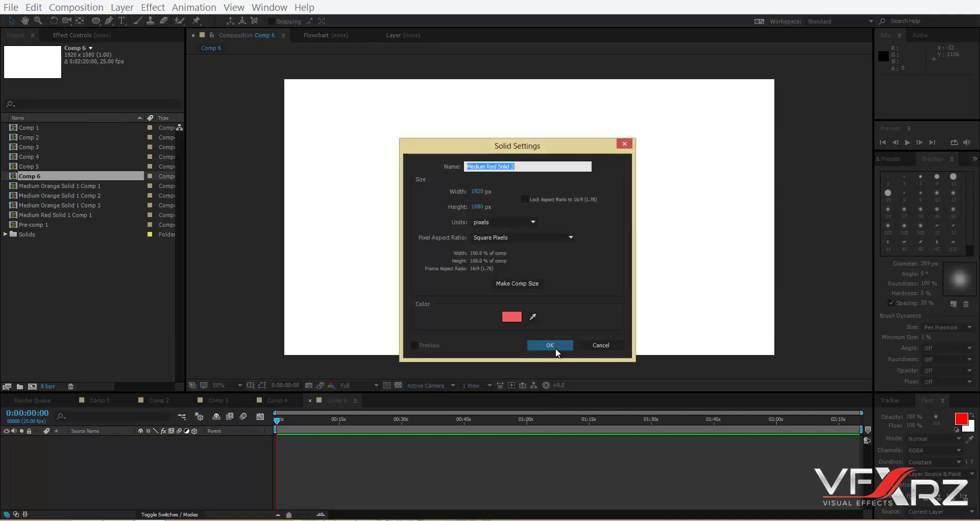
{"action": "left_click", "coordinate": [557, 345]}
Step: Apply the Video Copilot Saber effect to the red solid
{"action": "left_click", "coordinate": [153, 7]}
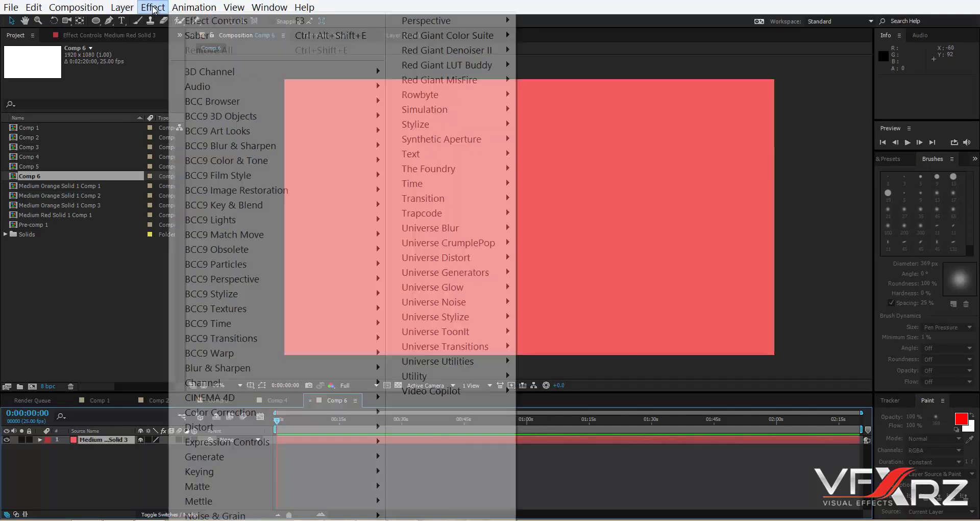
{"action": "mouse_move", "coordinate": [454, 392]}
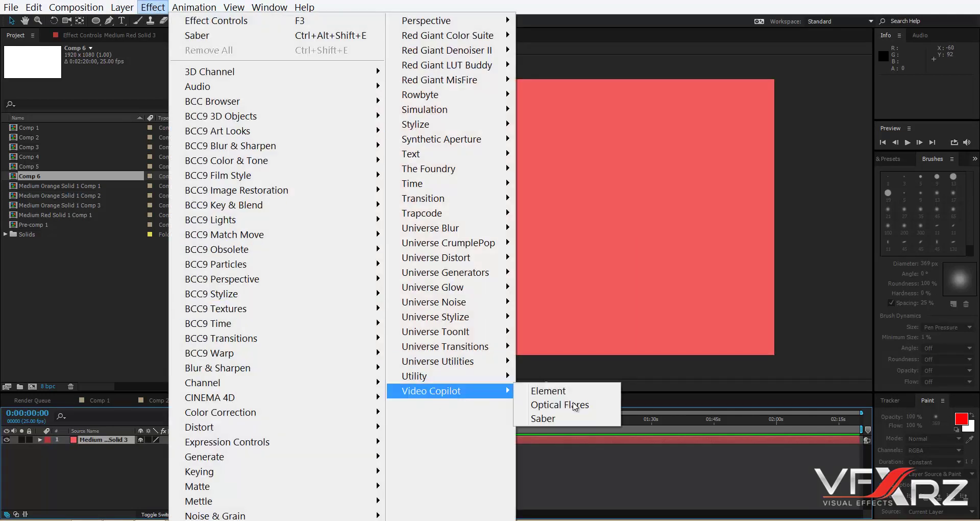
{"action": "left_click", "coordinate": [561, 418]}
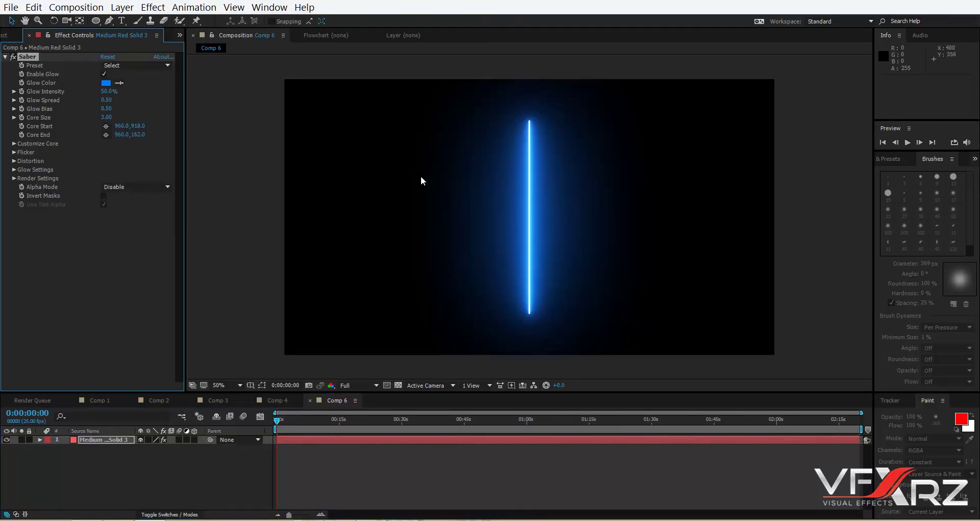
Step: Draw a star mask in the middle of the comp with the Star Tool
{"action": "left_click", "coordinate": [96, 21]}
{"action": "left_click", "coordinate": [134, 65]}
{"action": "mouse_move", "coordinate": [511, 249]}
{"action": "left_mouse_down"}
{"action": "mouse_move", "coordinate": [429, 179]}
{"action": "mouse_move", "coordinate": [406, 214]}
{"action": "left_mouse_up"}
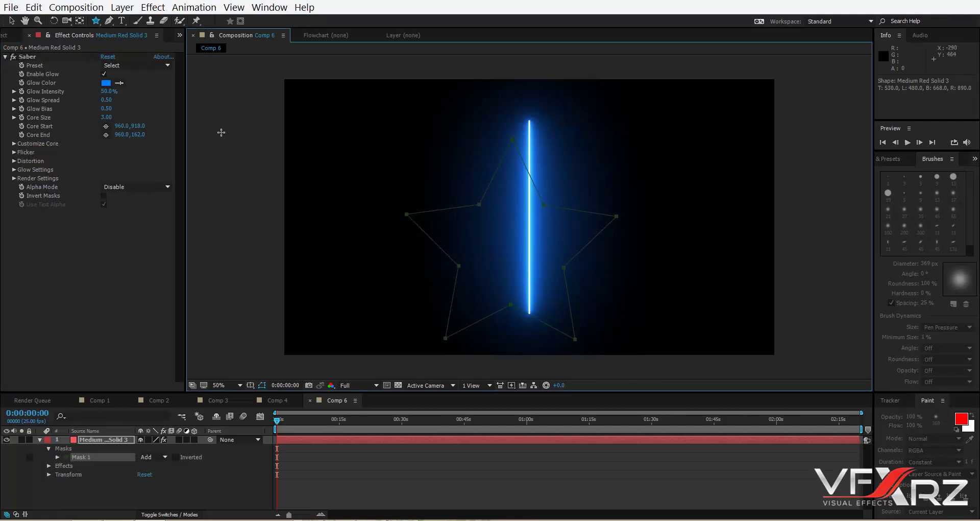
{"action": "left_click", "coordinate": [9, 147]}
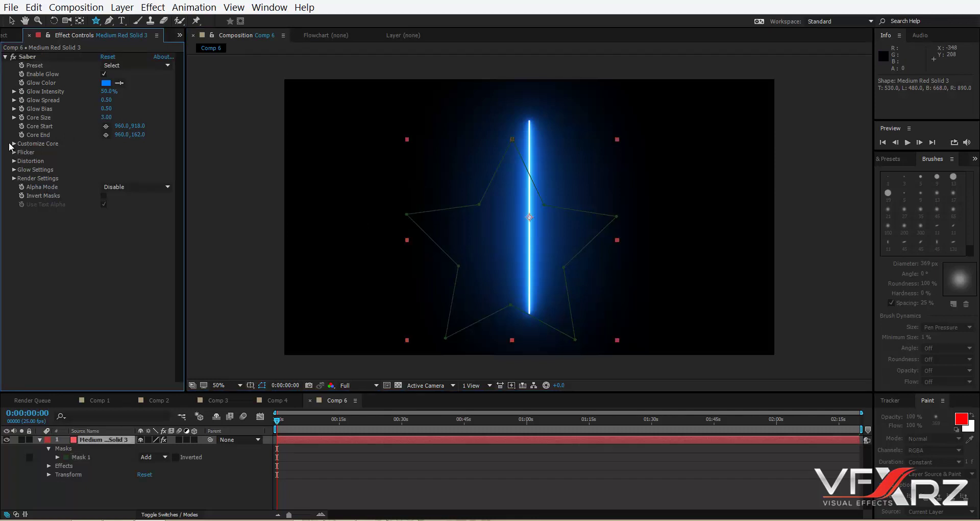
Step: Set Saber's Core Type to Layer Masks, apply the Fire preset, and select the solid
{"action": "left_click", "coordinate": [13, 144]}
{"action": "left_click", "coordinate": [124, 153]}
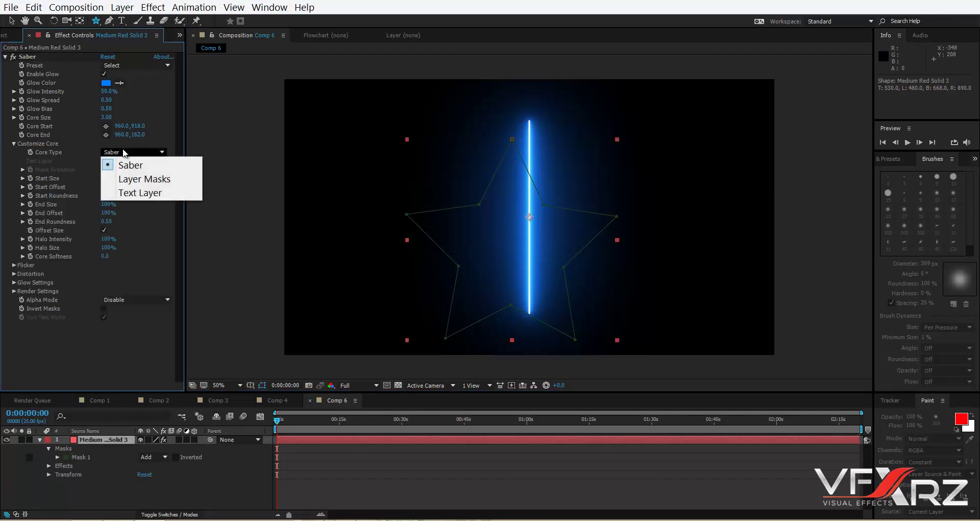
{"action": "left_click", "coordinate": [145, 179]}
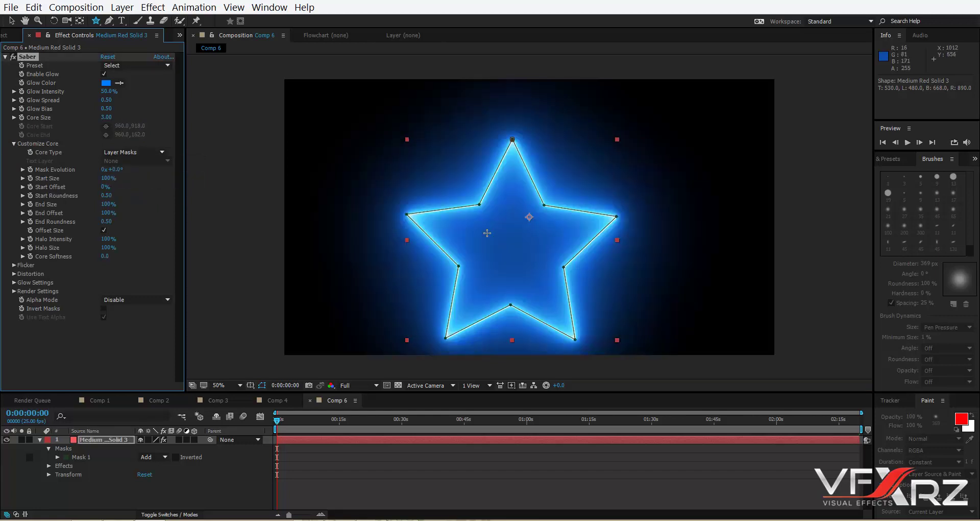
{"action": "left_click", "coordinate": [159, 66]}
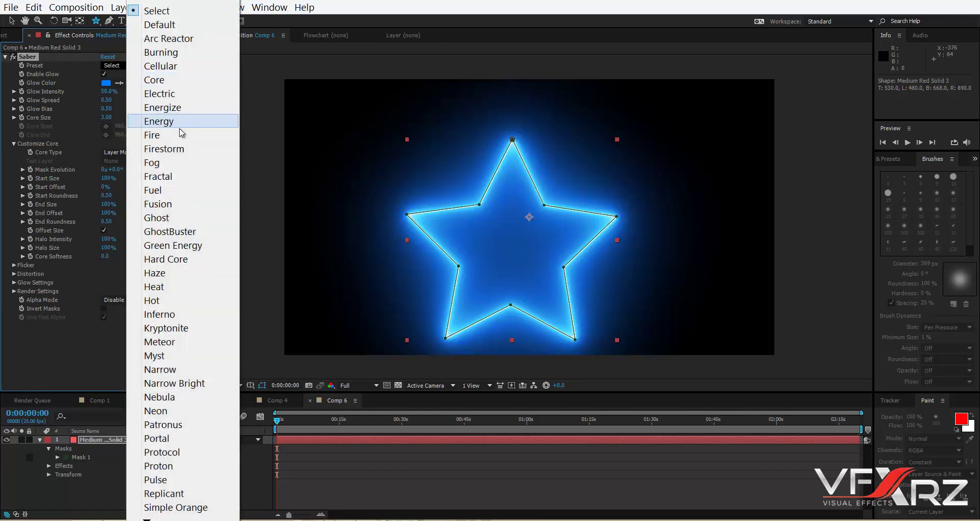
{"action": "left_click", "coordinate": [153, 135]}
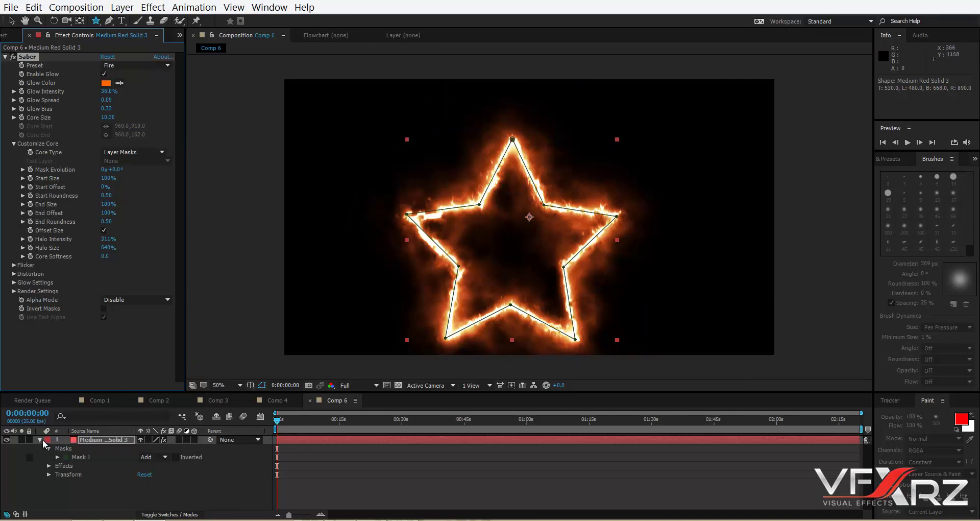
{"action": "left_click", "coordinate": [41, 439]}
{"action": "left_click", "coordinate": [106, 440]}
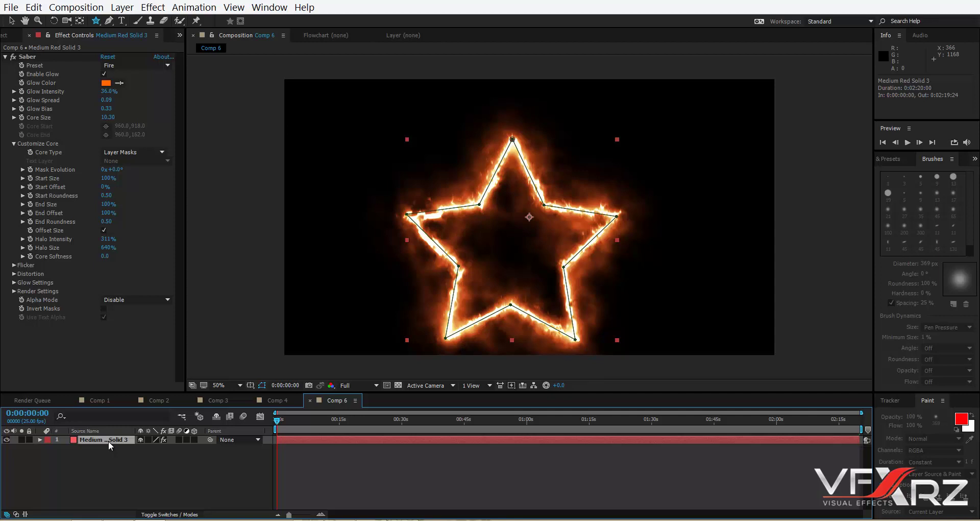
Step: Pre-compose the red solid, moving all attributes into Medium Red Solid 3 Comp 1
{"action": "right_click", "coordinate": [108, 440]}
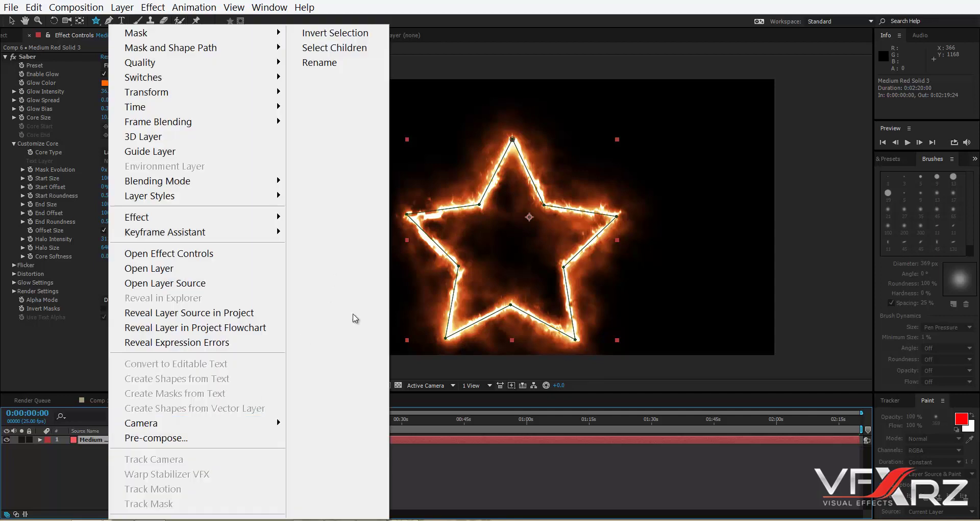
{"action": "left_click", "coordinate": [183, 442]}
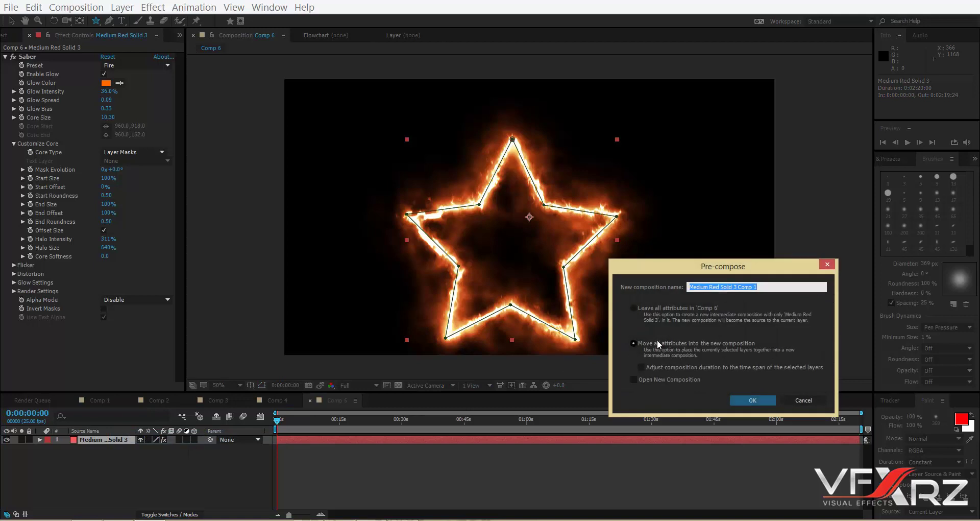
{"action": "left_click", "coordinate": [733, 342]}
{"action": "left_click", "coordinate": [752, 400]}
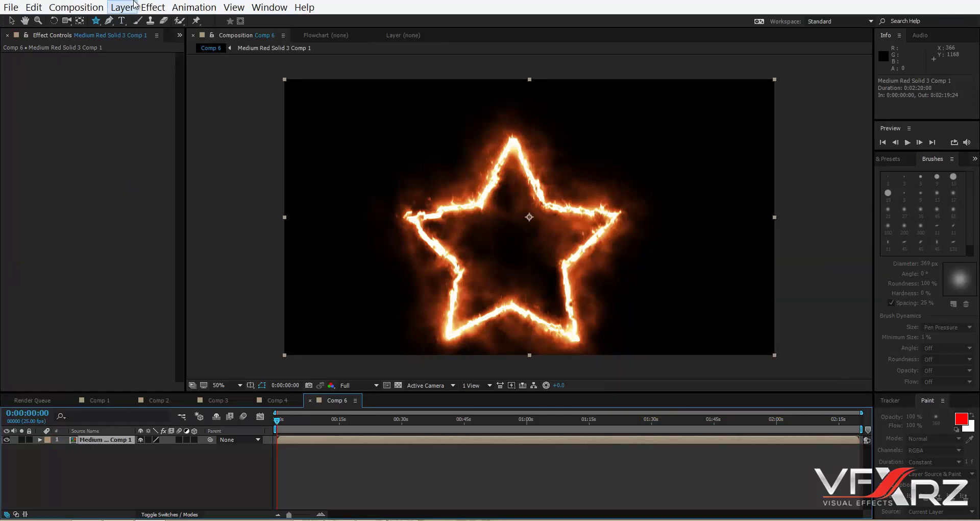
Step: Open the Auto-trace settings for the star layer, then cancel them
{"action": "left_click", "coordinate": [148, 8]}
{"action": "mouse_move", "coordinate": [116, 10]}
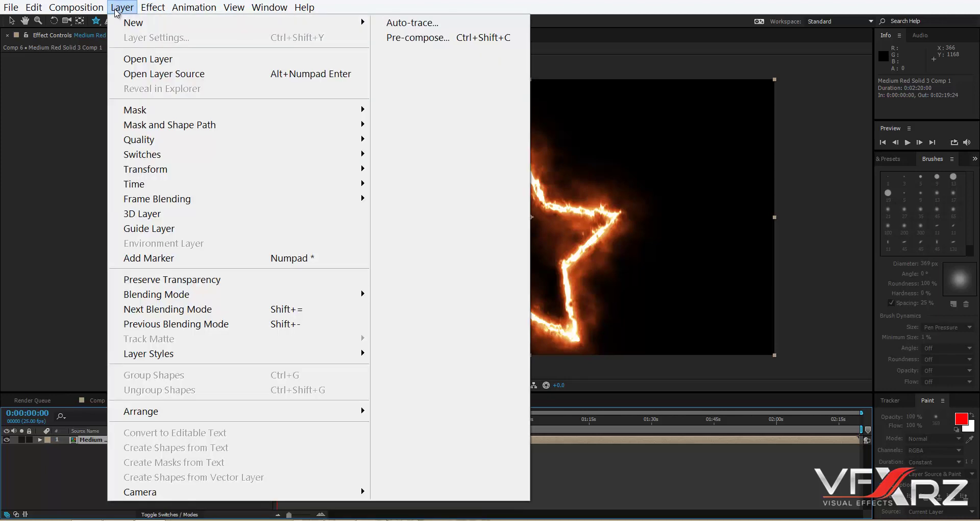
{"action": "left_click", "coordinate": [409, 21]}
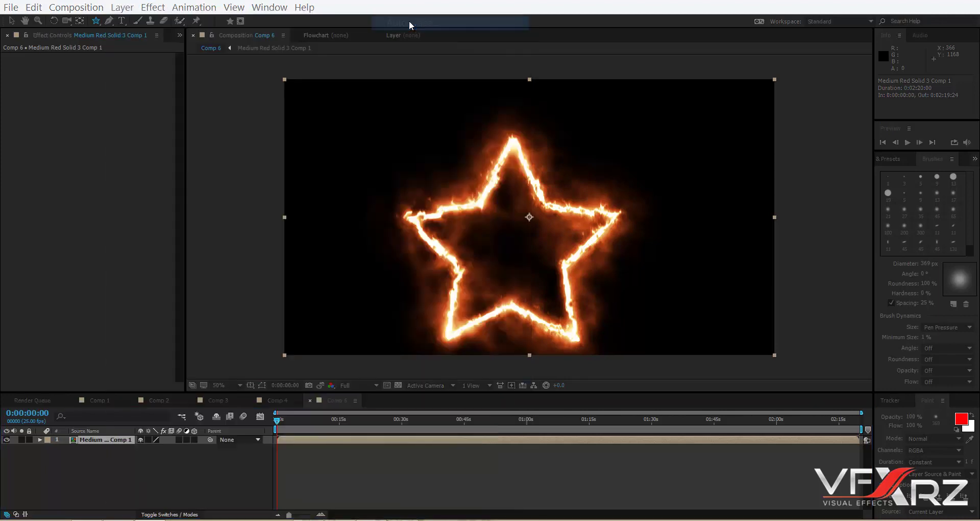
{"action": "mouse_move", "coordinate": [204, 67]}
{"action": "left_mouse_down"}
{"action": "mouse_move", "coordinate": [305, 53]}
{"action": "mouse_move", "coordinate": [257, 57]}
{"action": "left_mouse_up"}
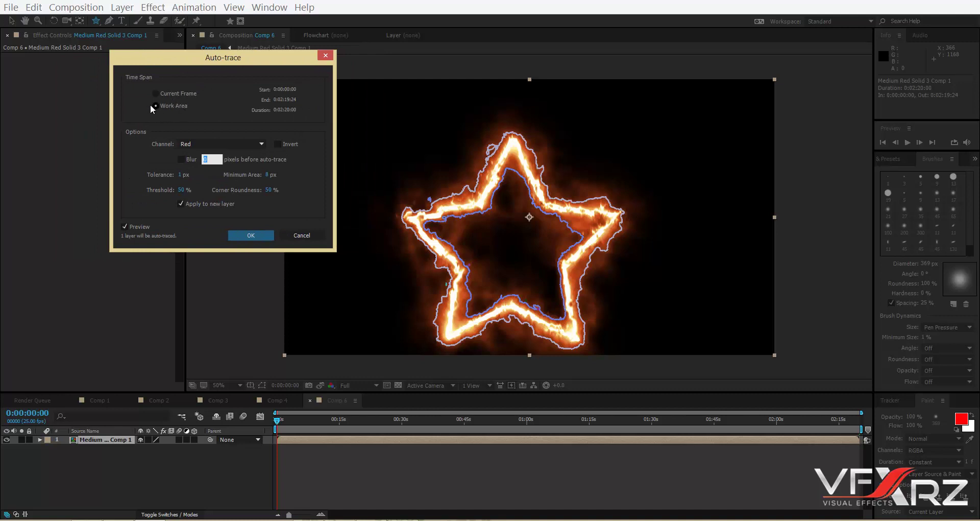
{"action": "left_click", "coordinate": [301, 236]}
Step: Trim the work area to end around 0:00:03:10 and select the fire star layer
{"action": "left_click_drag", "start_coordinate": [278, 420], "coordinate": [290, 421]}
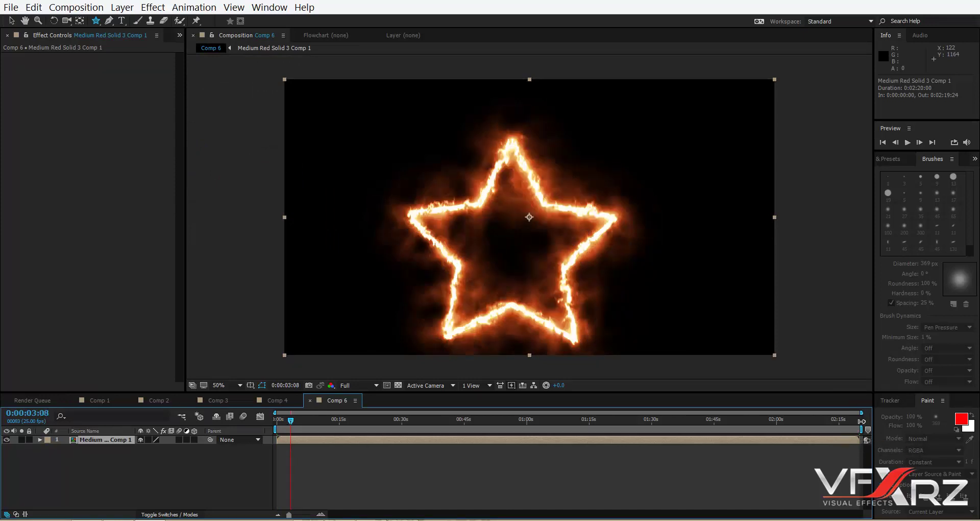
{"action": "left_click_drag", "start_coordinate": [860, 429], "coordinate": [293, 429]}
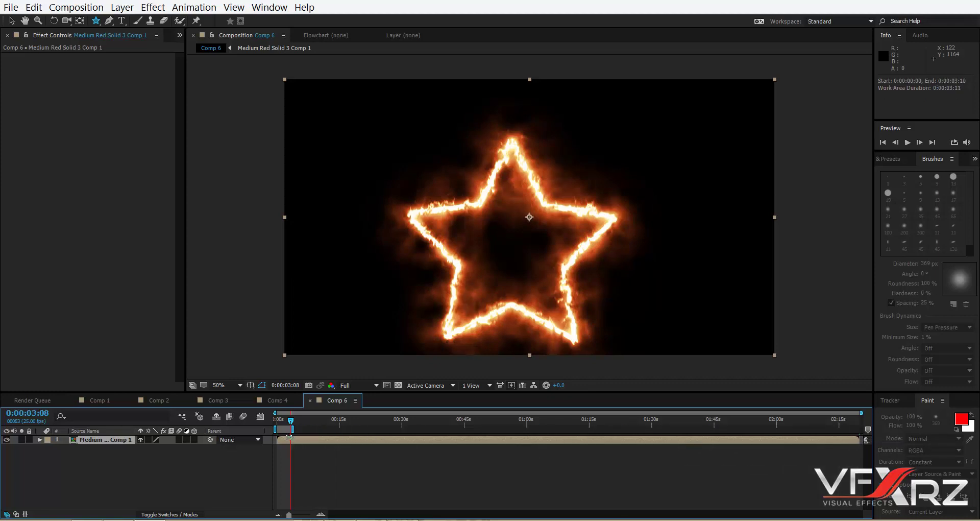
{"action": "left_click", "coordinate": [113, 442]}
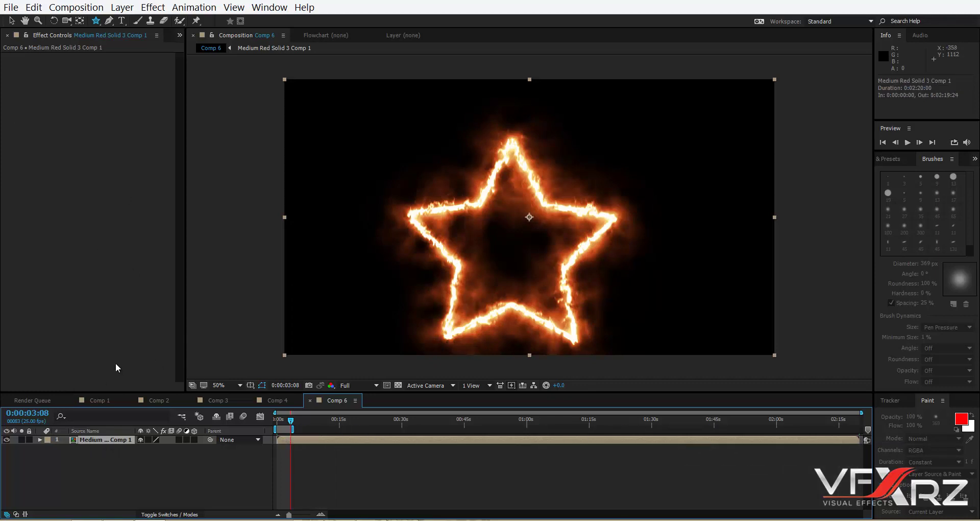
{"action": "left_click", "coordinate": [153, 7]}
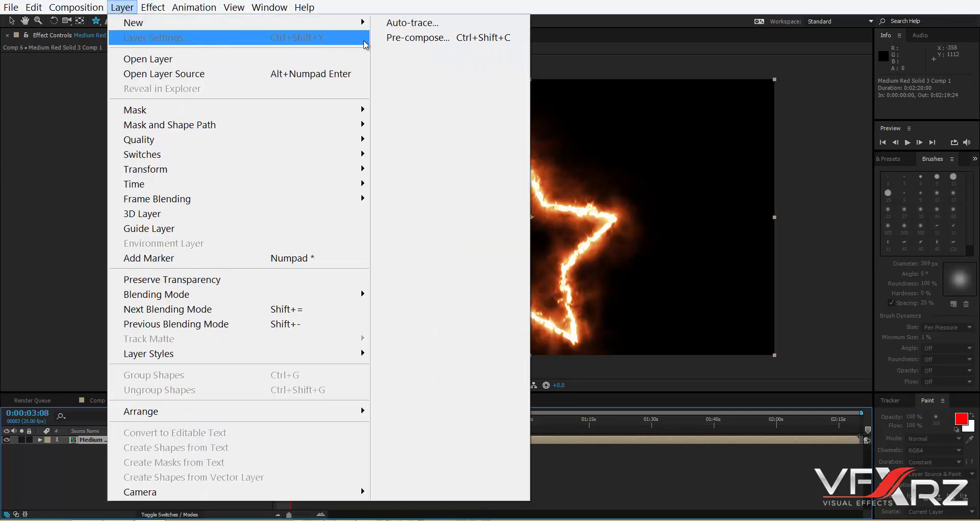
Step: Auto-trace the fire star from the Red channel over the work area onto a new layer
{"action": "left_click", "coordinate": [412, 23]}
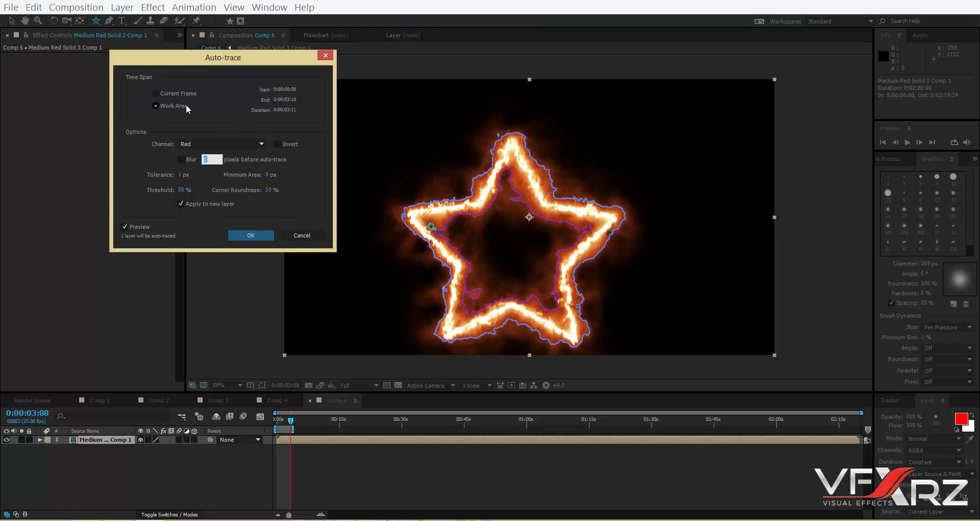
{"action": "left_click", "coordinate": [197, 144]}
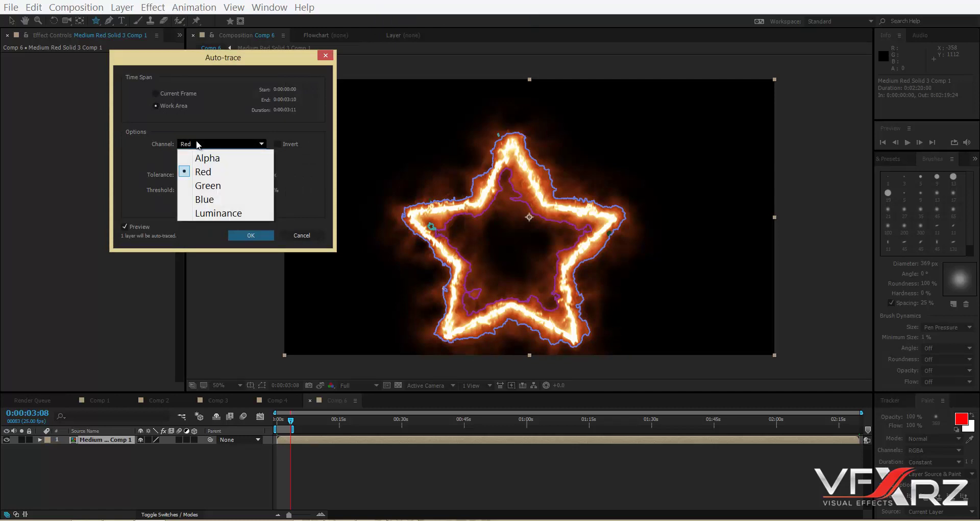
{"action": "left_click", "coordinate": [221, 172]}
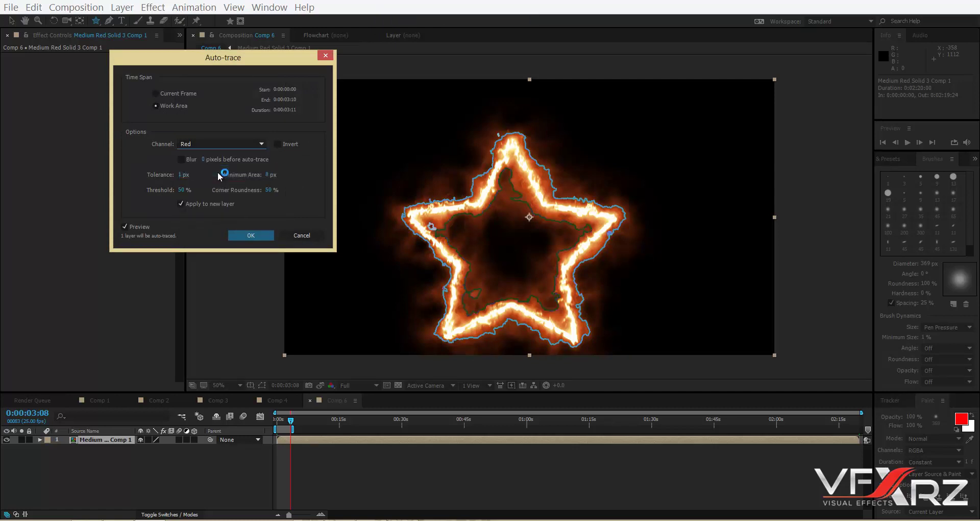
{"action": "left_click", "coordinate": [258, 238]}
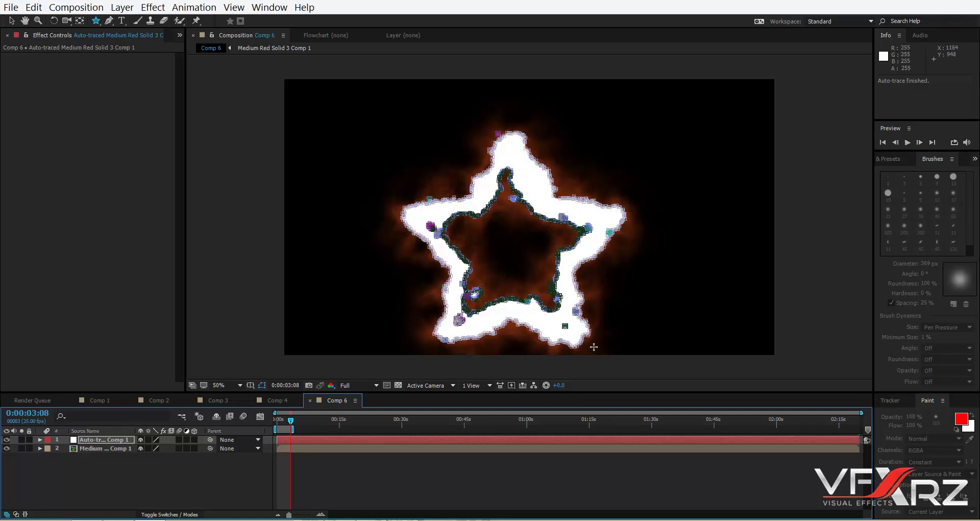
Step: Change the auto-traced layer's solid colour to yellow FFC000 in Solid Settings
{"action": "left_click_drag", "start_coordinate": [292, 424], "coordinate": [277, 424]}
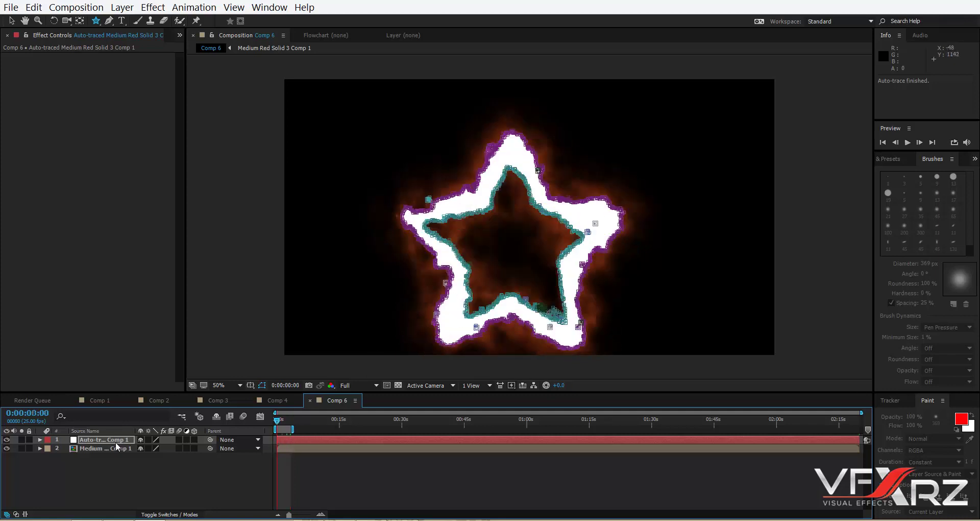
{"action": "left_click", "coordinate": [135, 440]}
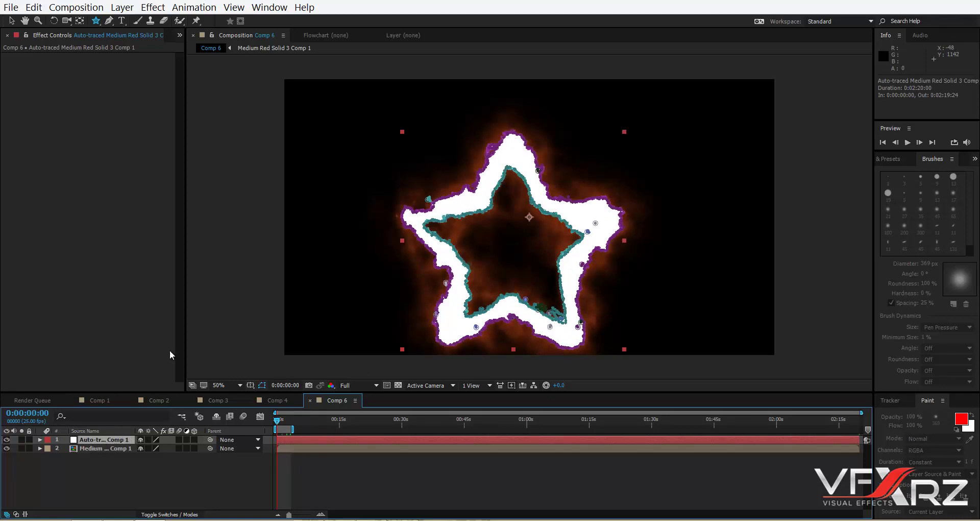
{"action": "left_click", "coordinate": [134, 10]}
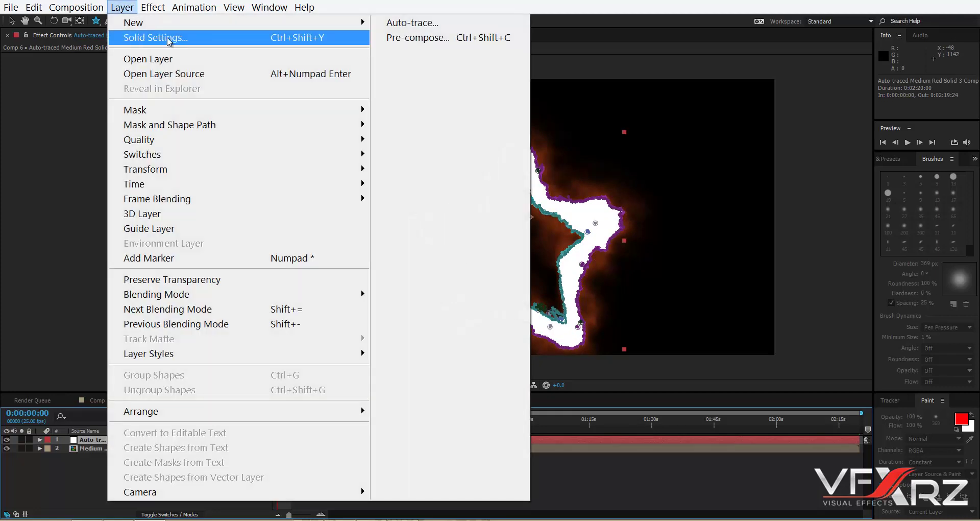
{"action": "left_click", "coordinate": [148, 37]}
{"action": "left_click", "coordinate": [758, 202]}
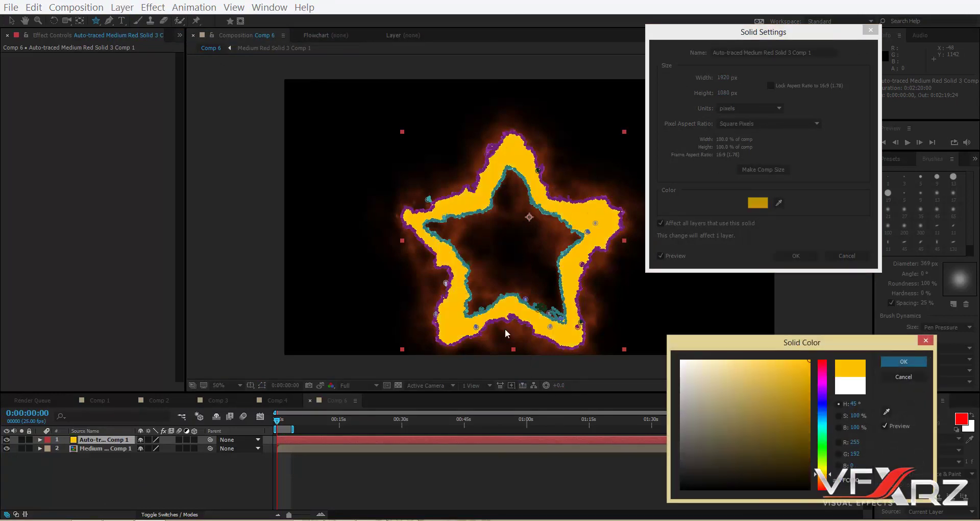
{"action": "left_click_drag", "start_coordinate": [805, 349], "coordinate": [808, 292]}
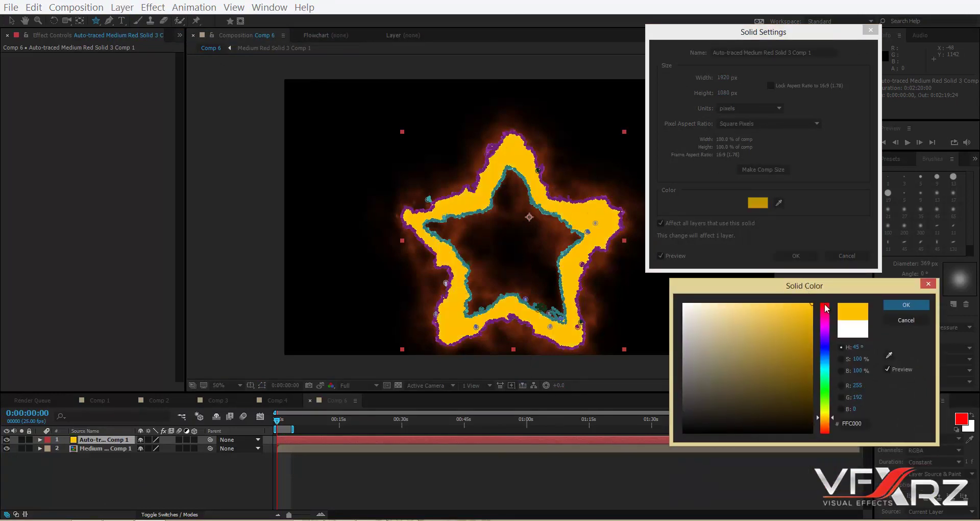
{"action": "left_click", "coordinate": [904, 306]}
{"action": "left_click", "coordinate": [800, 256]}
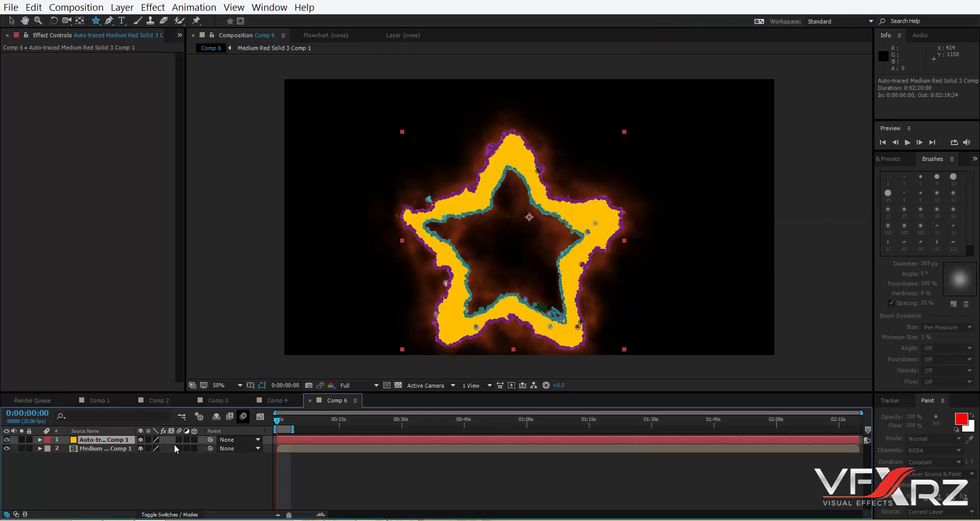
Step: Hide the fire layer, RAM-preview the yellow traced star alone, then select the fire layer
{"action": "left_click", "coordinate": [7, 448]}
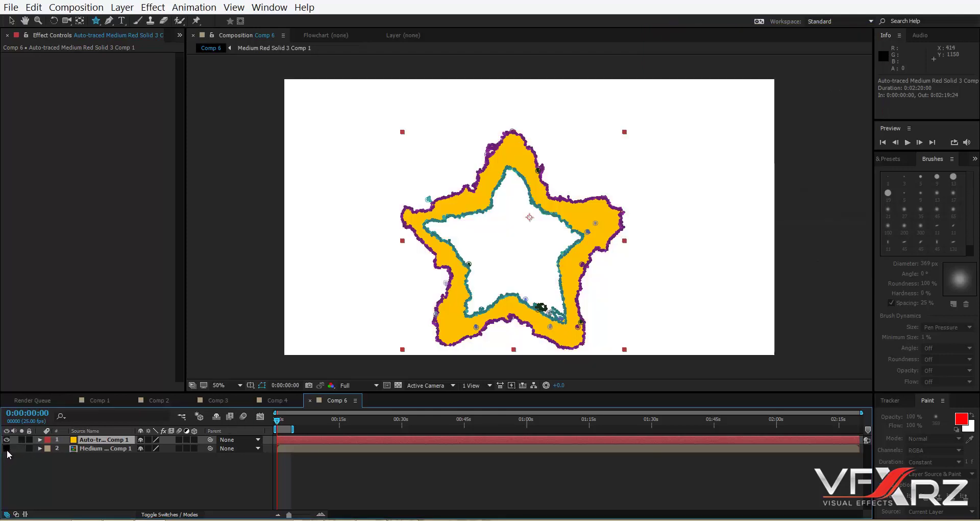
{"action": "left_click", "coordinate": [214, 495]}
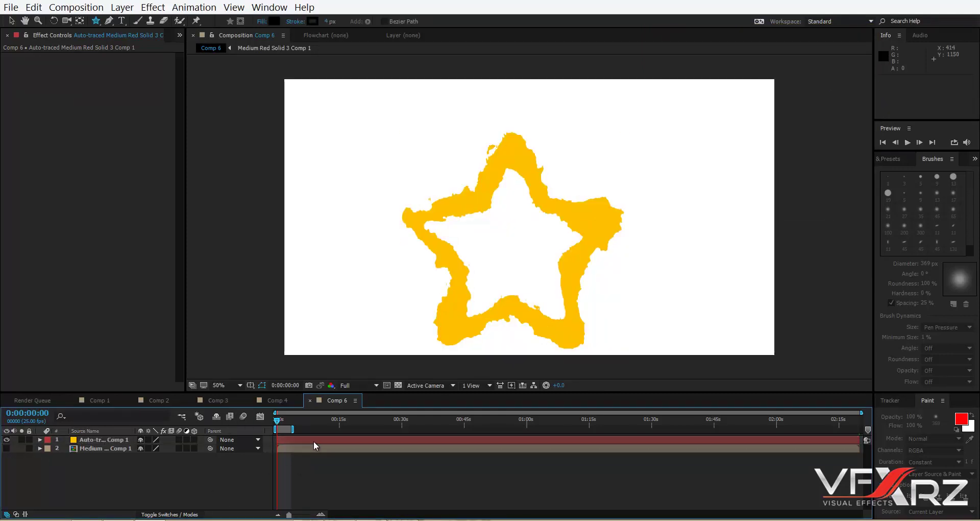
{"action": "key", "text": "space"}
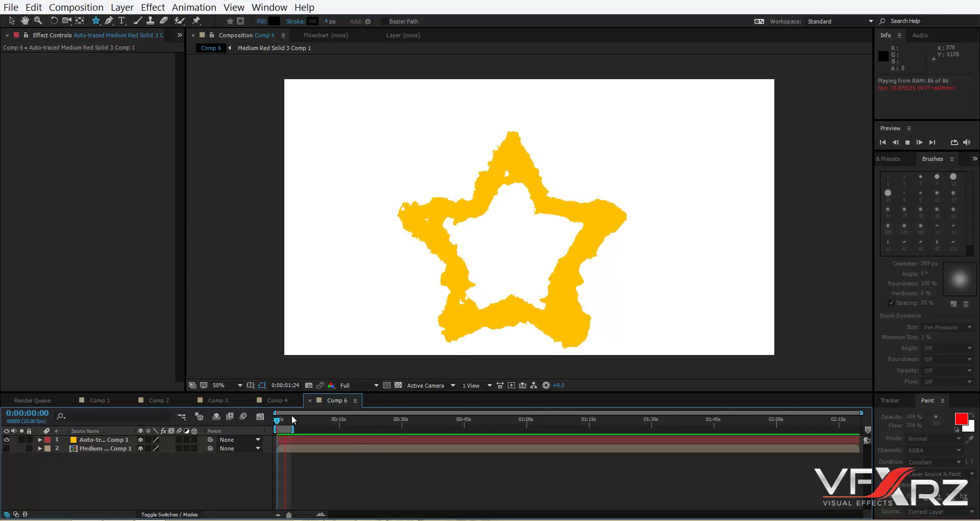
{"action": "key", "text": "space"}
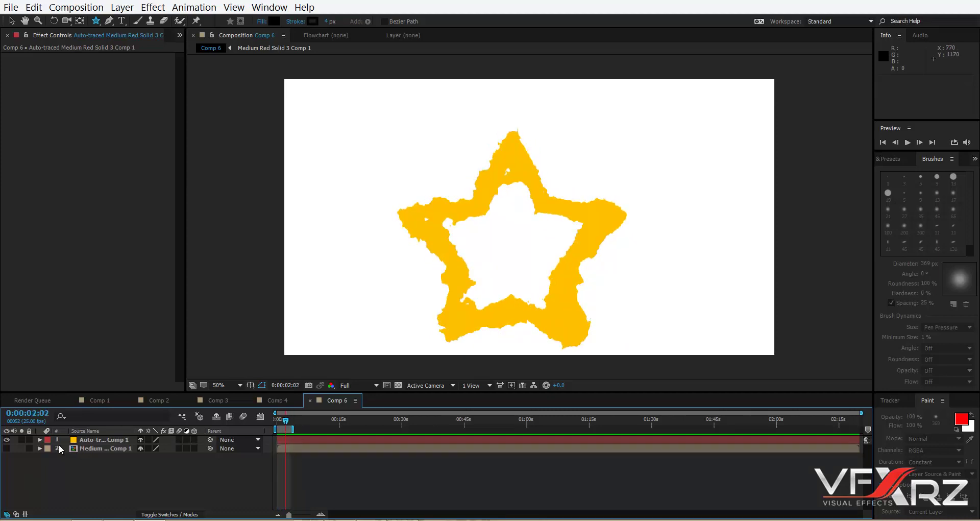
{"action": "left_click", "coordinate": [99, 448]}
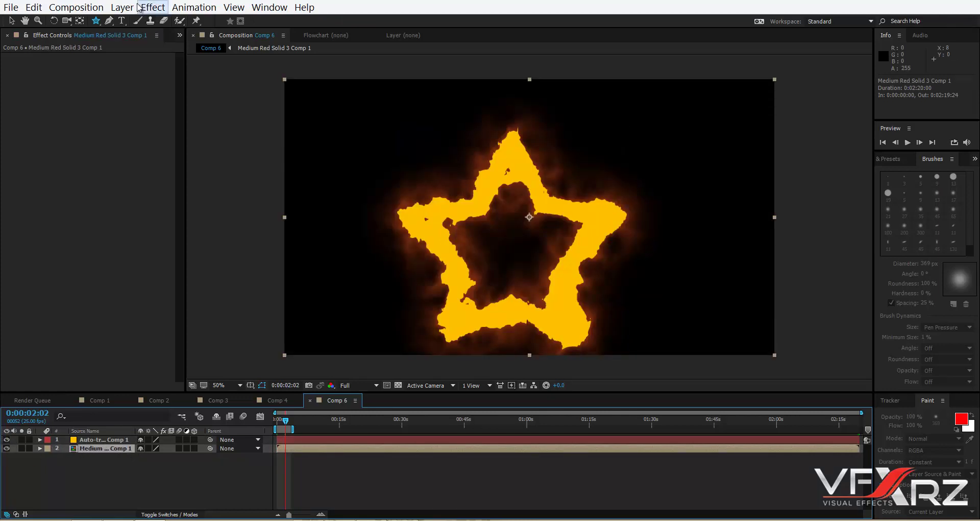
Step: Run Auto-trace on the fire layer again using the Green channel
{"action": "left_click", "coordinate": [122, 7]}
{"action": "left_click", "coordinate": [412, 23]}
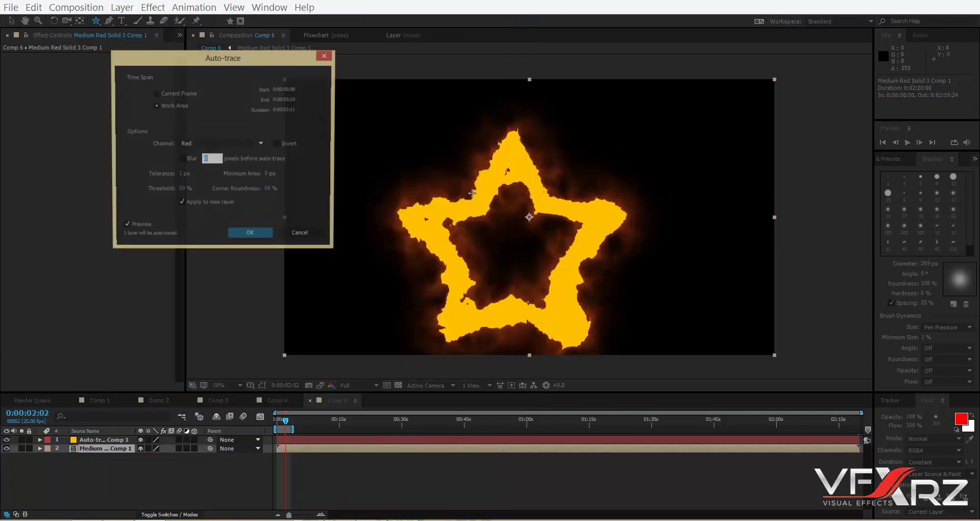
{"action": "key", "text": "shift+Tab"}
{"action": "key", "text": "alt+Down"}
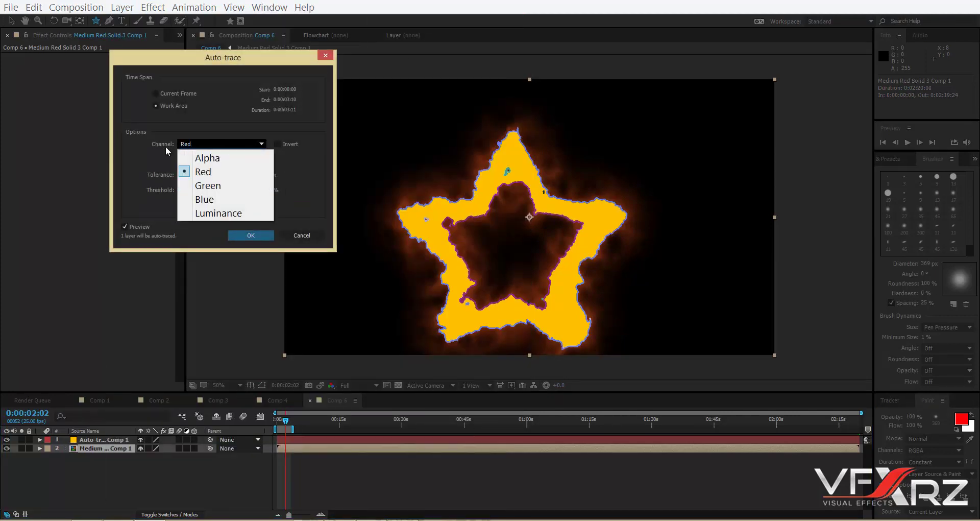
{"action": "left_click", "coordinate": [206, 184]}
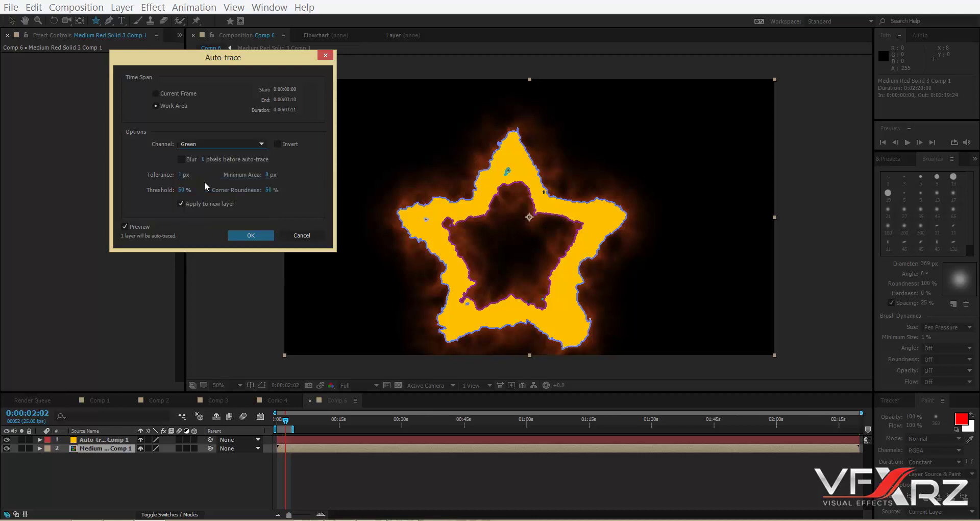
{"action": "left_click", "coordinate": [246, 235]}
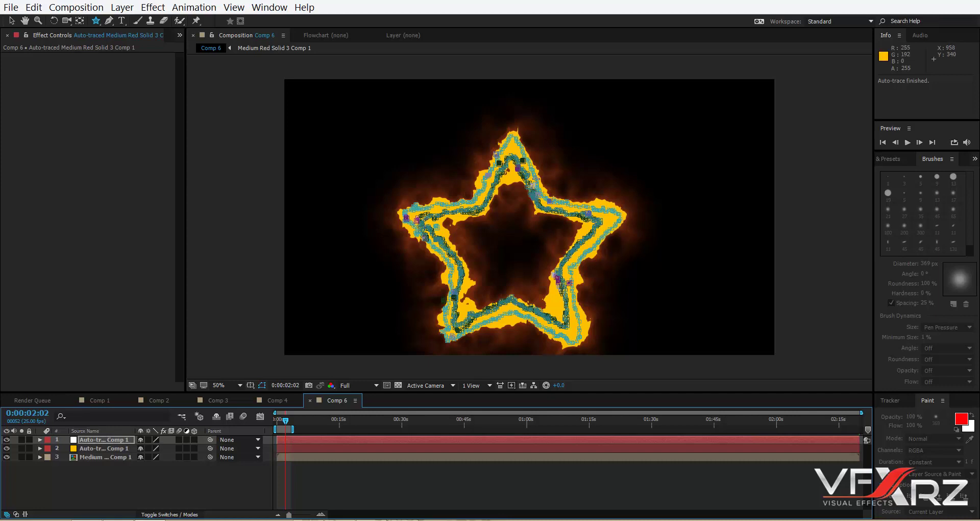
Step: Set the top auto-traced layer's solid colour to pure red FF0000
{"action": "left_click", "coordinate": [107, 440]}
{"action": "left_click", "coordinate": [122, 7]}
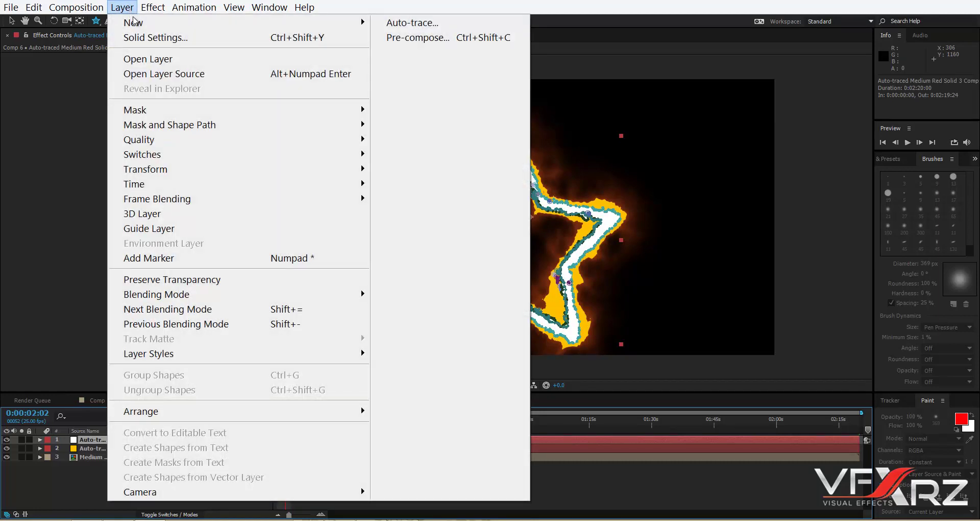
{"action": "left_click", "coordinate": [153, 37]}
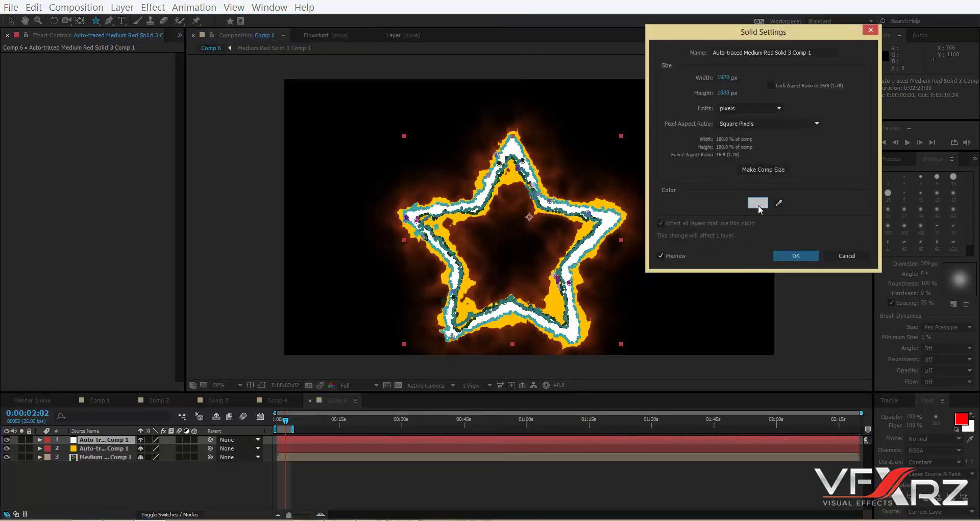
{"action": "left_click", "coordinate": [758, 203]}
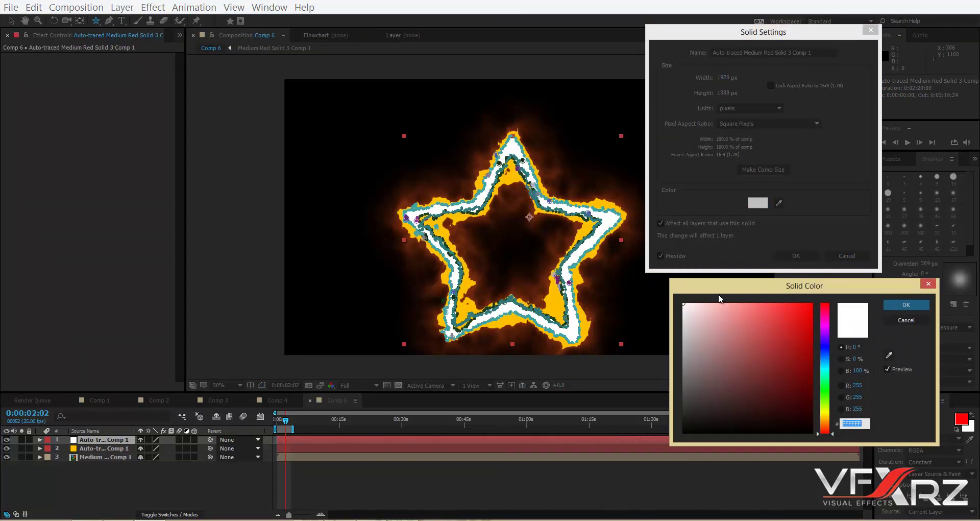
{"action": "left_click_drag", "start_coordinate": [776, 314], "coordinate": [815, 301]}
{"action": "left_click", "coordinate": [906, 306]}
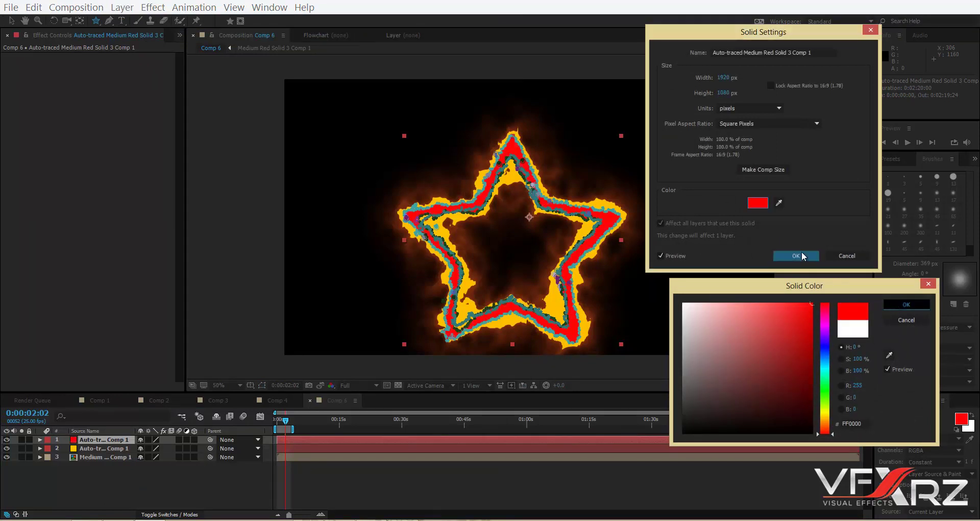
{"action": "left_click", "coordinate": [797, 255]}
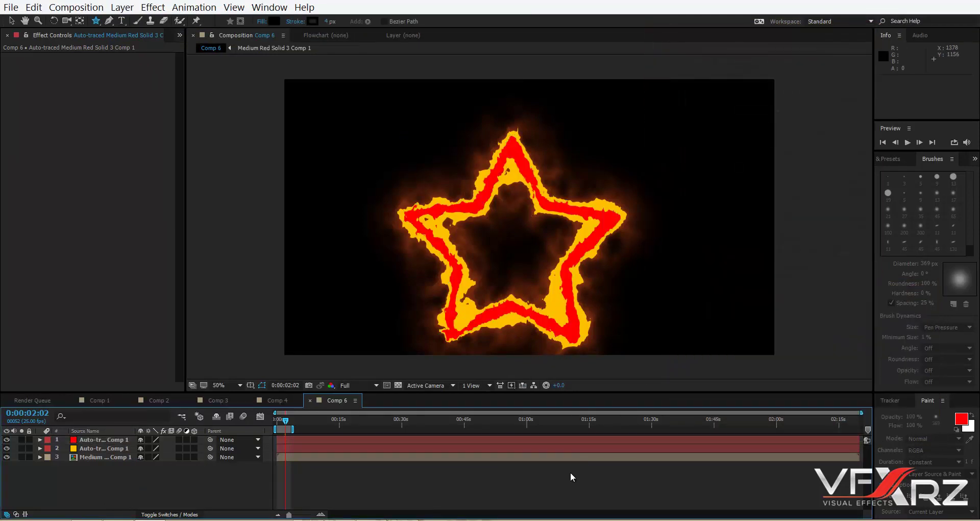
Step: Auto-trace the fire layer again from its Blue channel to create a third traced layer
{"action": "left_click", "coordinate": [108, 458]}
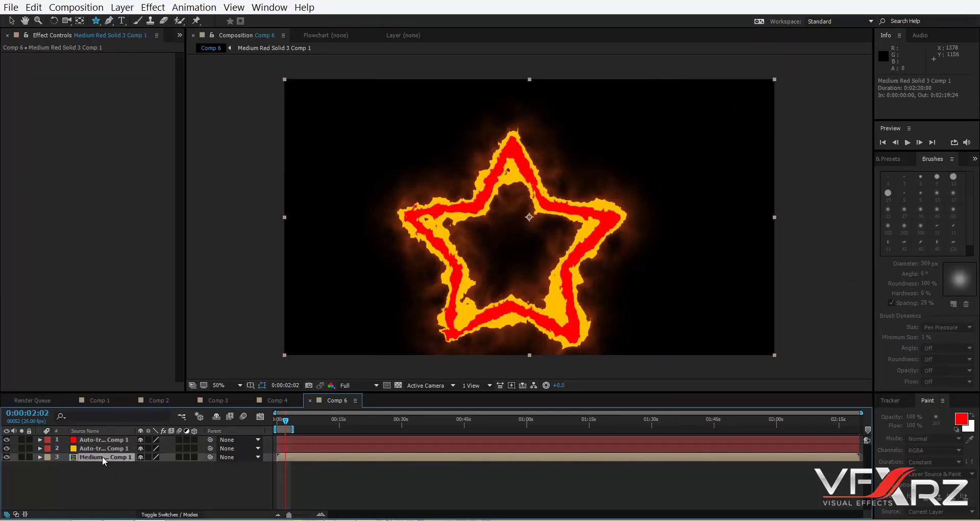
{"action": "left_click", "coordinate": [152, 8]}
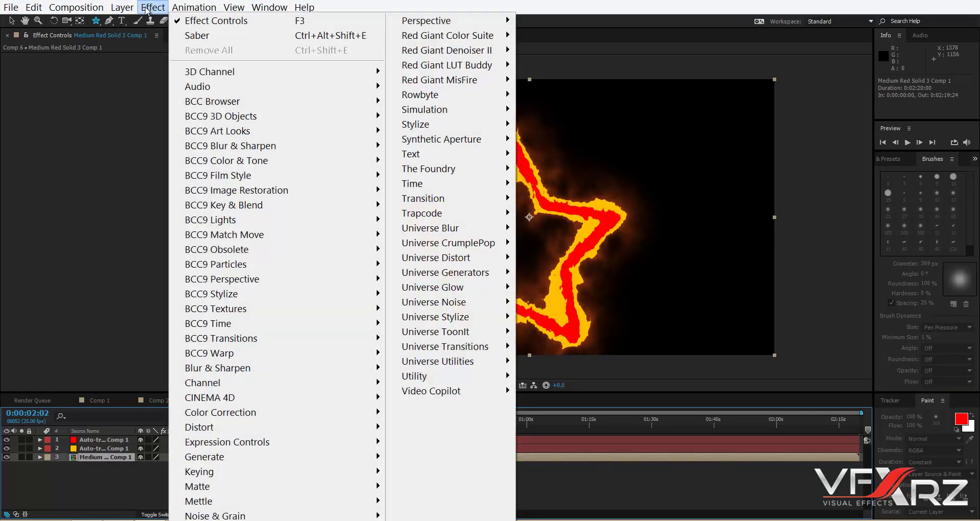
{"action": "mouse_move", "coordinate": [122, 7]}
{"action": "left_click", "coordinate": [414, 24]}
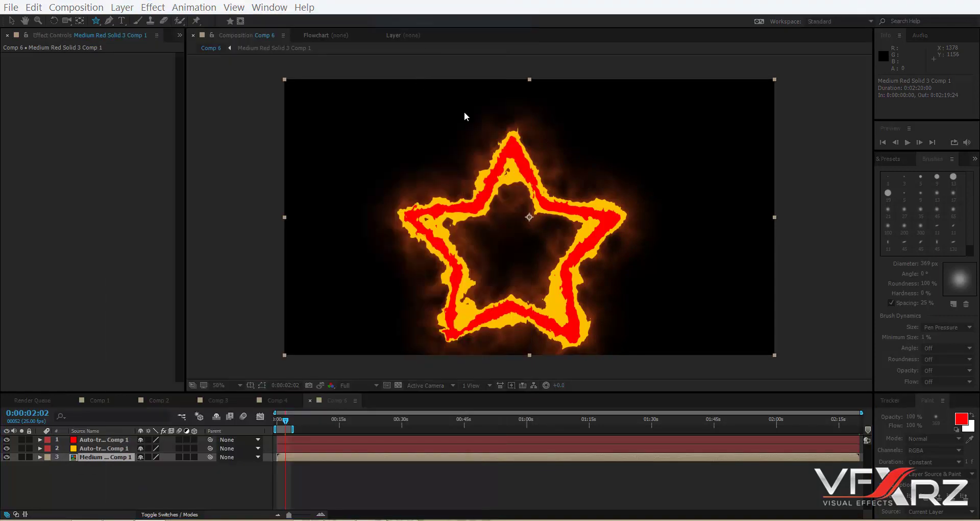
{"action": "left_click", "coordinate": [198, 144]}
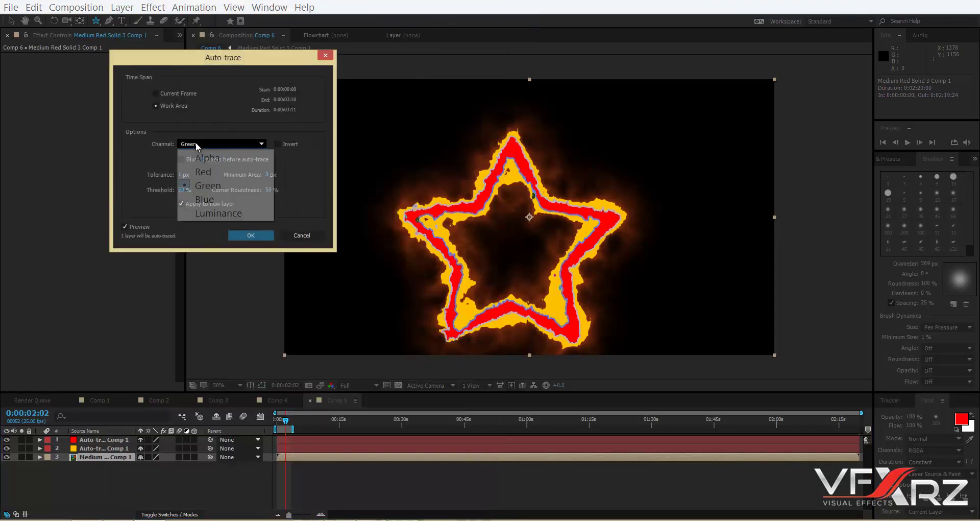
{"action": "left_click", "coordinate": [216, 200]}
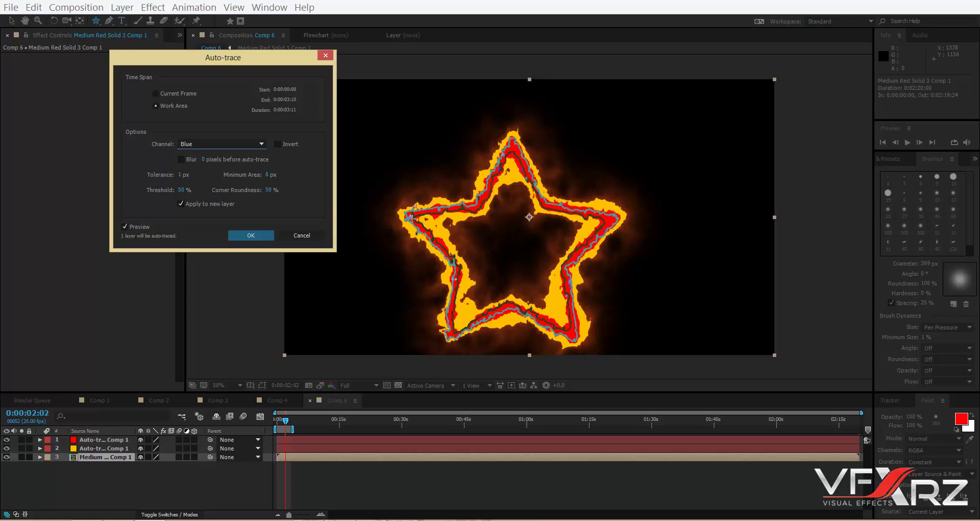
{"action": "left_click", "coordinate": [265, 241]}
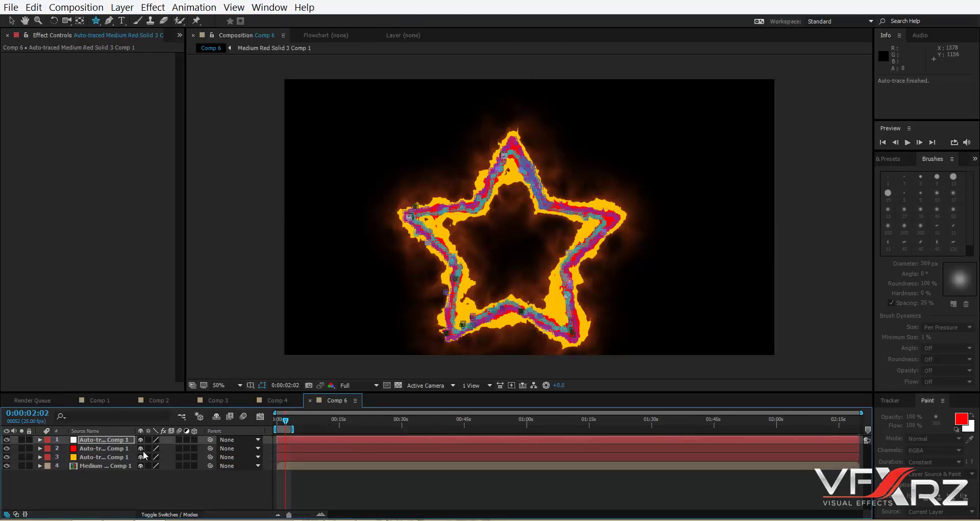
Step: Delete the original fire source layer, leaving the three traced layers
{"action": "left_click", "coordinate": [113, 442]}
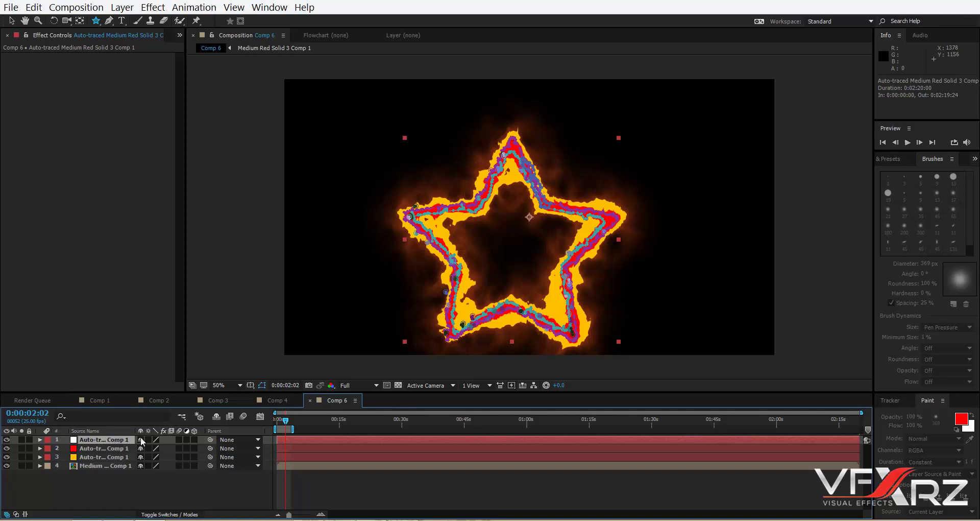
{"action": "left_click", "coordinate": [149, 474]}
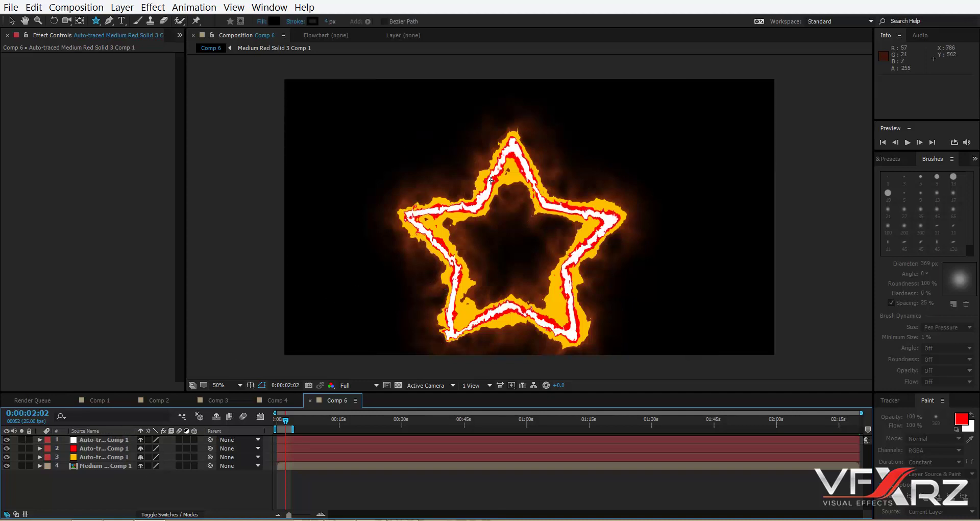
{"action": "left_click", "coordinate": [117, 465]}
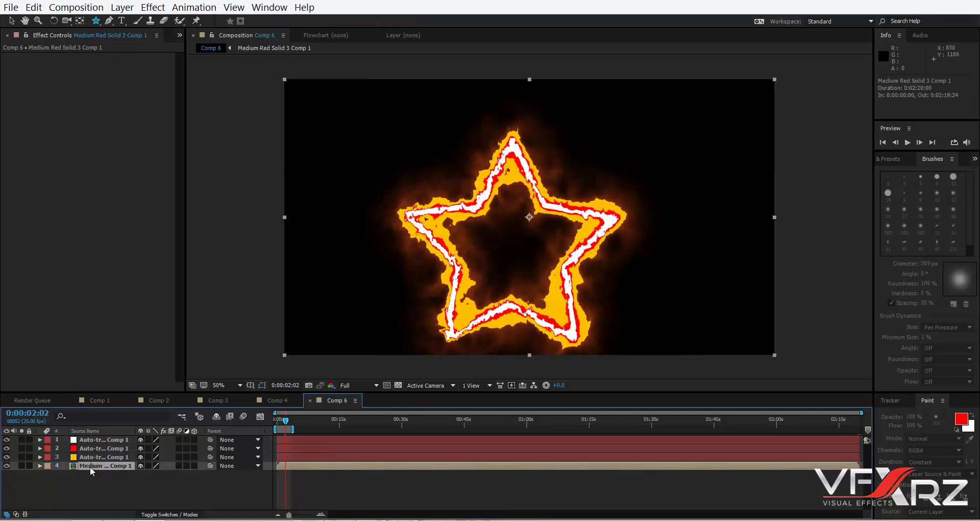
{"action": "key", "text": "Delete"}
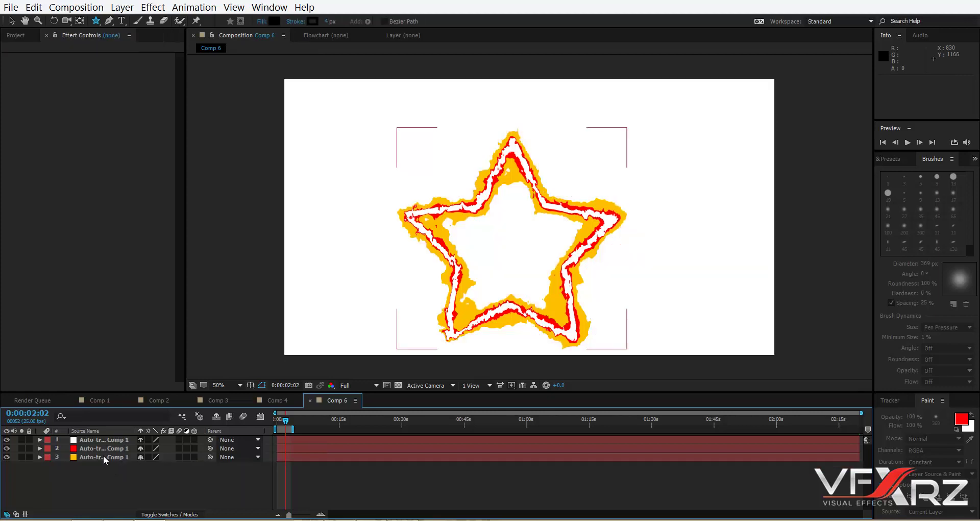
{"action": "left_click_drag", "start_coordinate": [137, 467], "coordinate": [104, 430]}
Step: Expand the top traced layer to inspect its masks, then collapse it
{"action": "left_click", "coordinate": [108, 450]}
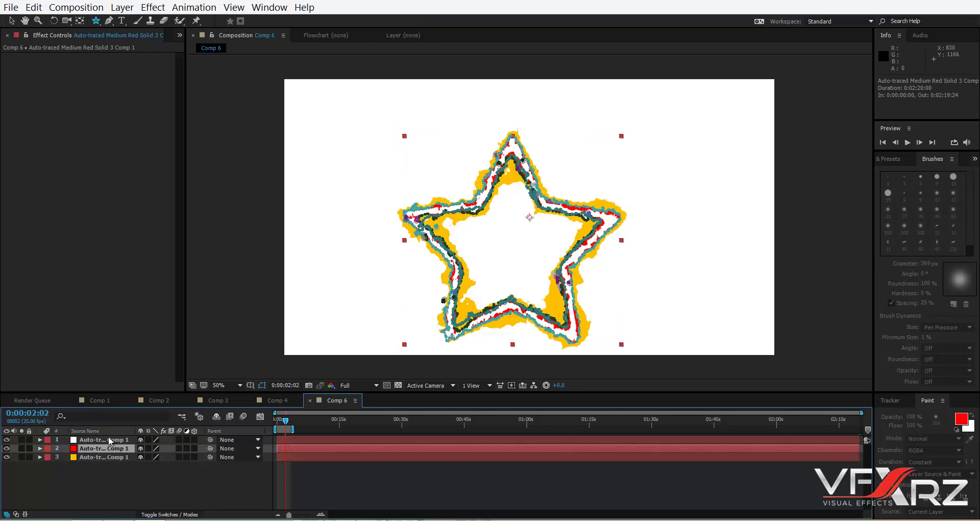
{"action": "left_click", "coordinate": [110, 440]}
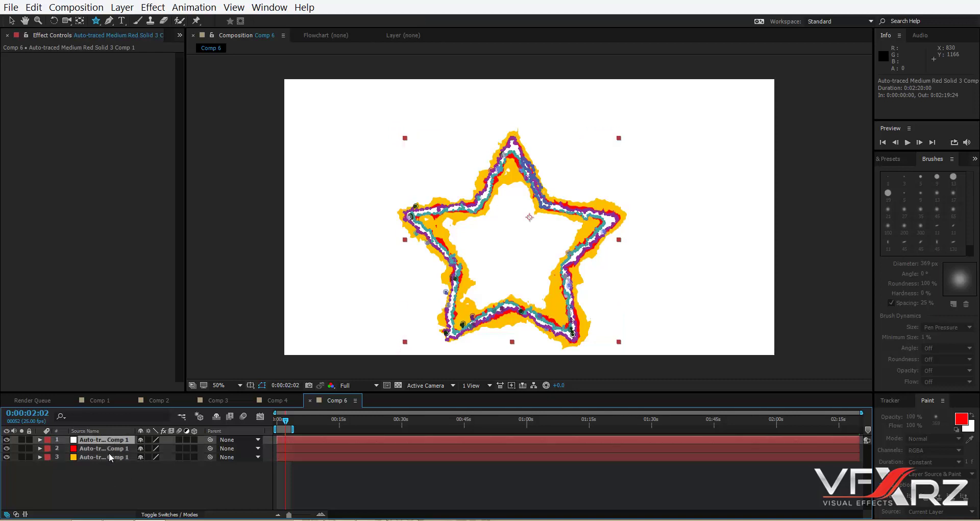
{"action": "left_click", "coordinate": [39, 439]}
{"action": "scroll", "coordinate": [49, 452], "scroll_direction": "down", "scroll_amount": 1}
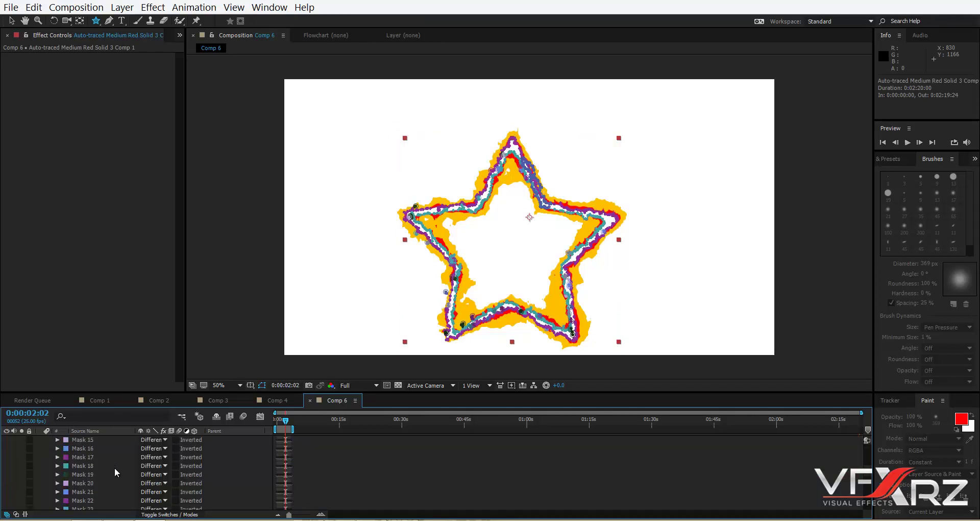
{"action": "scroll", "coordinate": [97, 498], "scroll_direction": "down", "scroll_amount": 5}
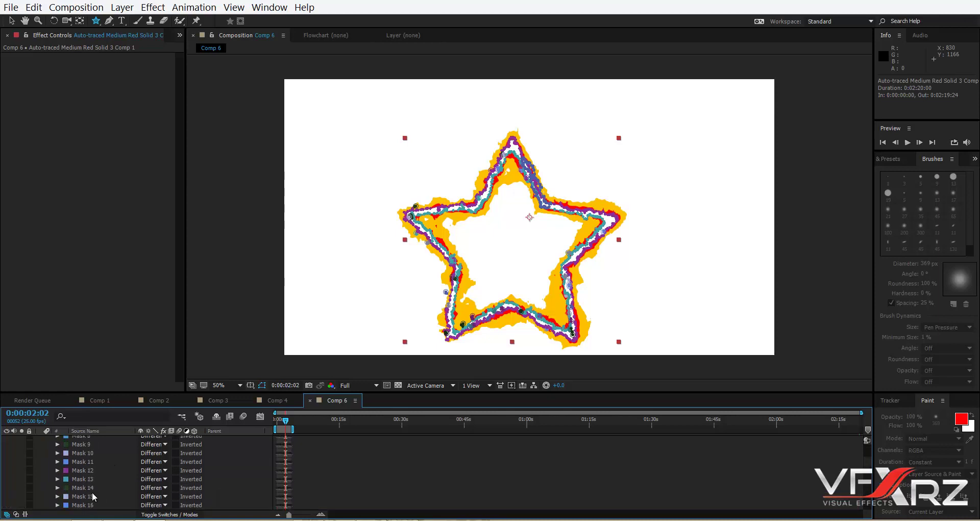
{"action": "scroll", "coordinate": [97, 495], "scroll_direction": "up", "scroll_amount": 6}
{"action": "left_click", "coordinate": [49, 448]}
{"action": "left_click", "coordinate": [39, 440]}
Step: Inspect the masks of the red and yellow traced layers, collapsing each afterwards
{"action": "left_click", "coordinate": [102, 448]}
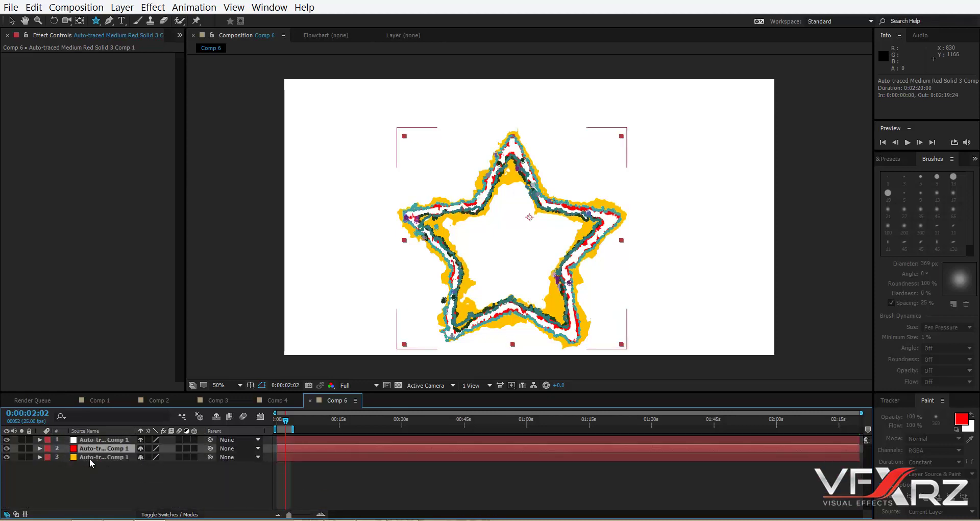
{"action": "left_click", "coordinate": [40, 448]}
{"action": "left_click", "coordinate": [49, 457]}
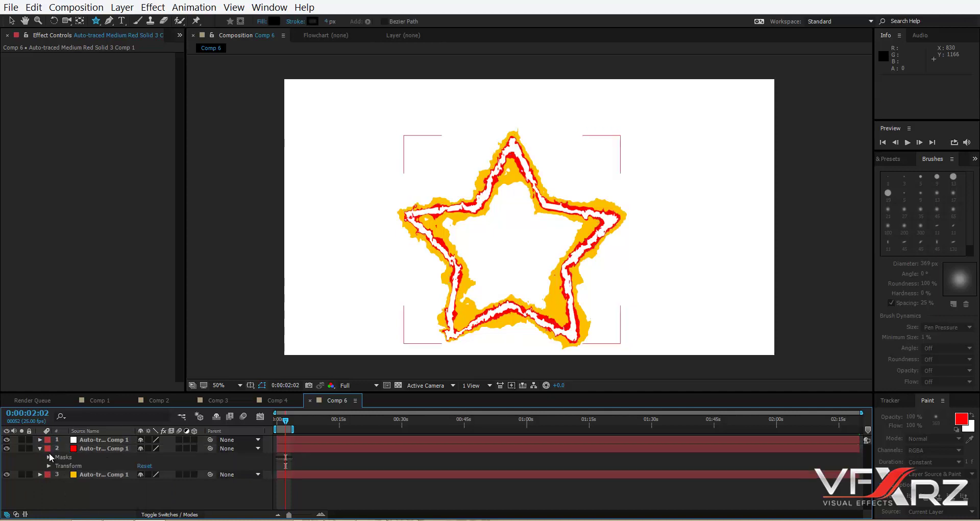
{"action": "scroll", "coordinate": [50, 456], "scroll_direction": "down", "scroll_amount": 1}
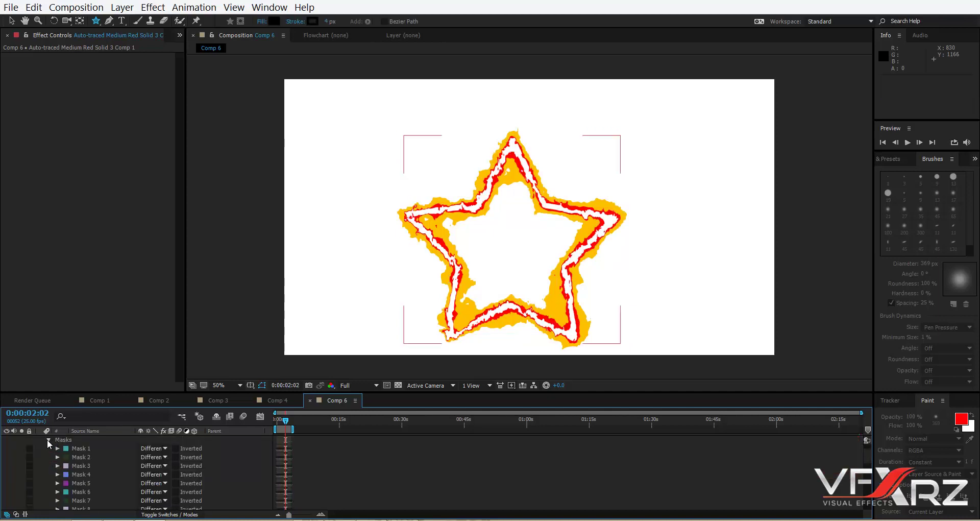
{"action": "left_click", "coordinate": [47, 439]}
{"action": "left_click", "coordinate": [39, 448]}
{"action": "left_click", "coordinate": [40, 456]}
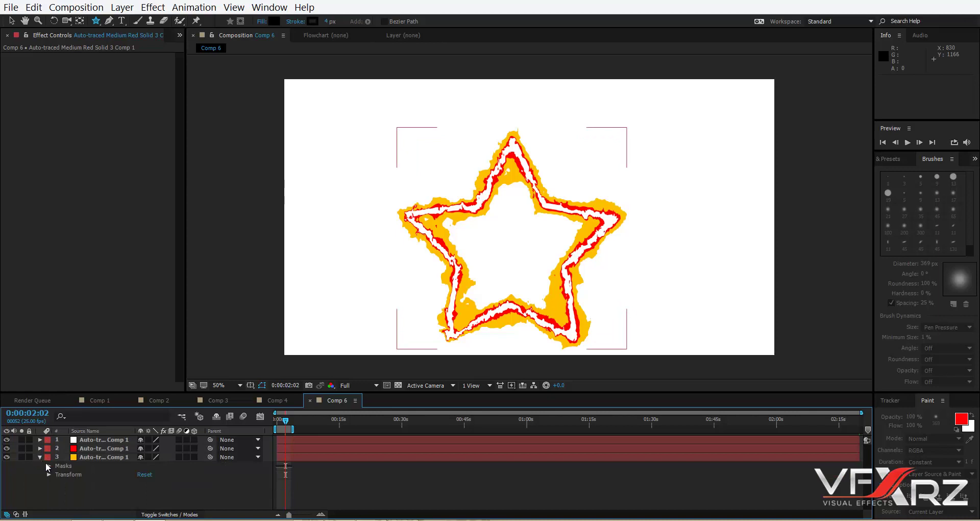
{"action": "left_click", "coordinate": [48, 464]}
{"action": "left_click", "coordinate": [50, 460]}
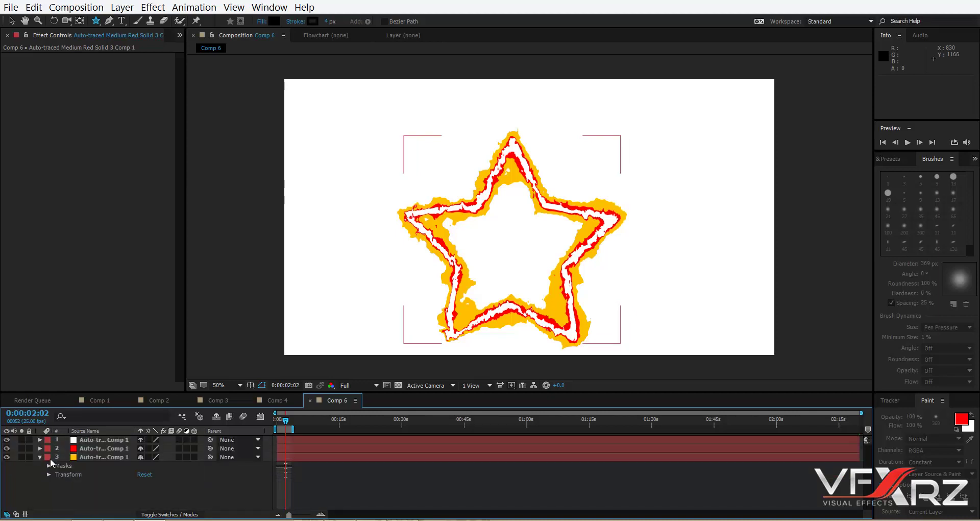
{"action": "left_click", "coordinate": [40, 456]}
{"action": "left_click", "coordinate": [97, 448]}
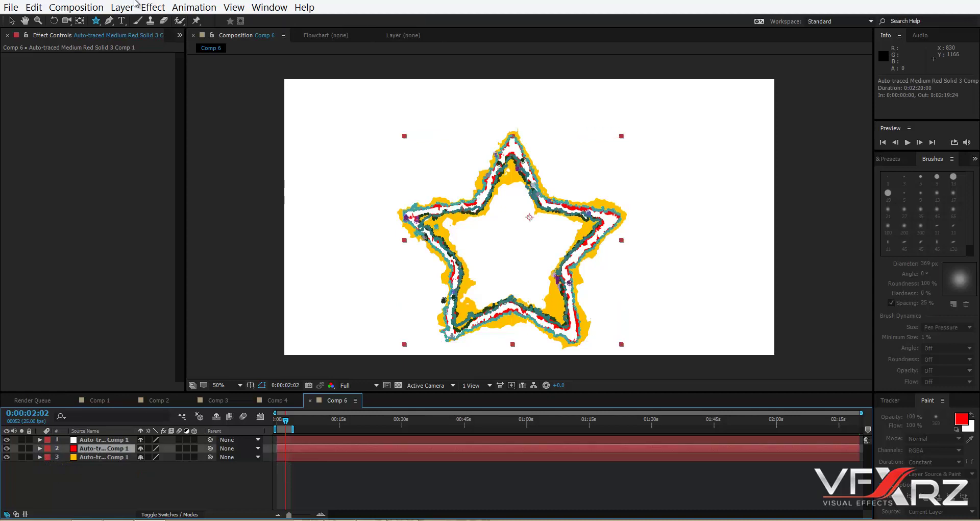
{"action": "left_click", "coordinate": [152, 7]}
{"action": "mouse_move", "coordinate": [122, 7]}
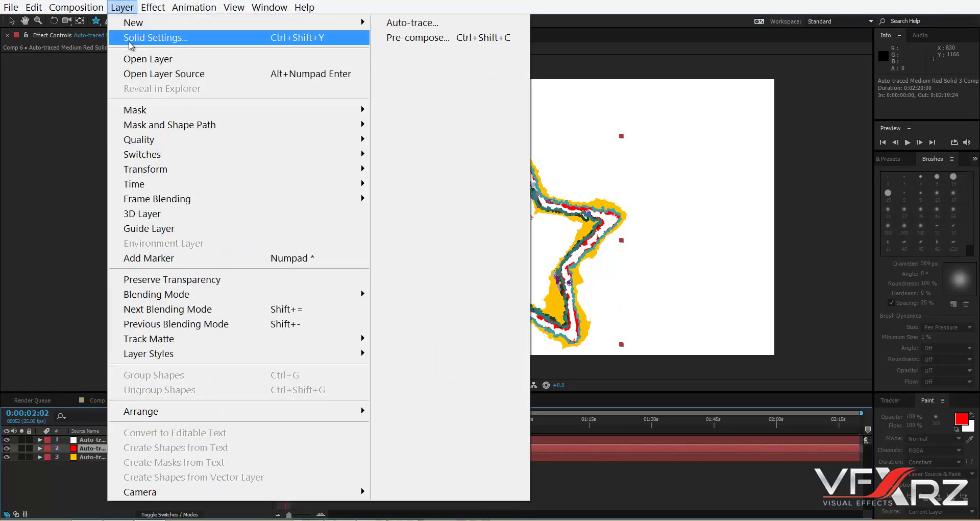
{"action": "left_click", "coordinate": [129, 43]}
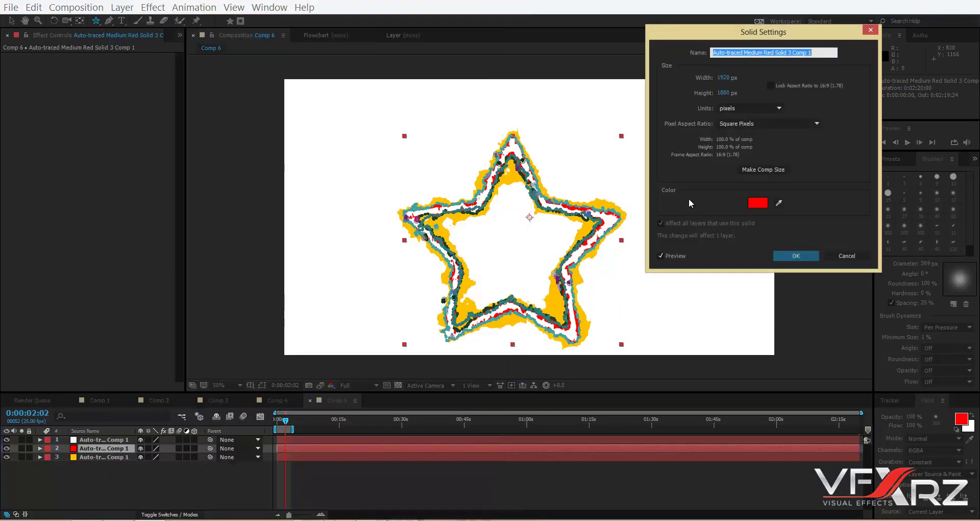
{"action": "left_click", "coordinate": [754, 203]}
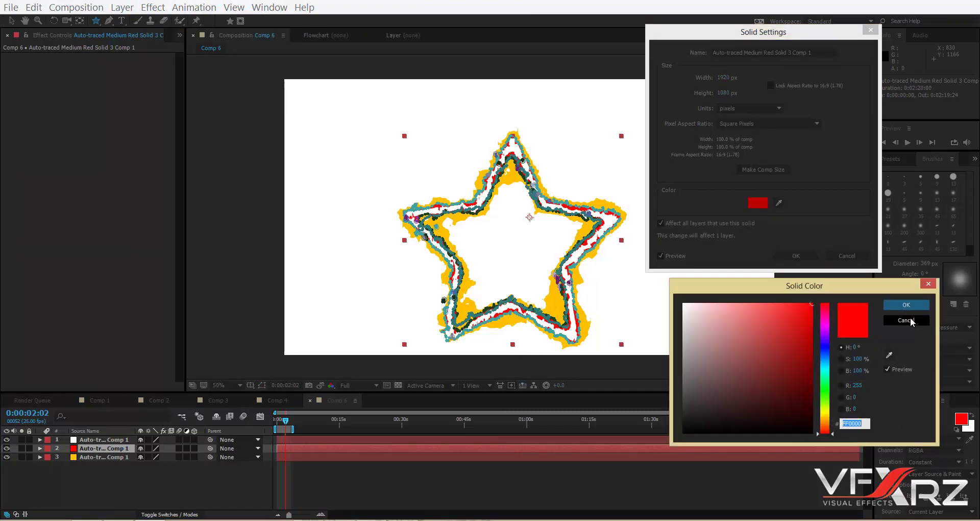
{"action": "left_click", "coordinate": [902, 306]}
{"action": "left_click", "coordinate": [801, 256]}
{"action": "left_click", "coordinate": [555, 480]}
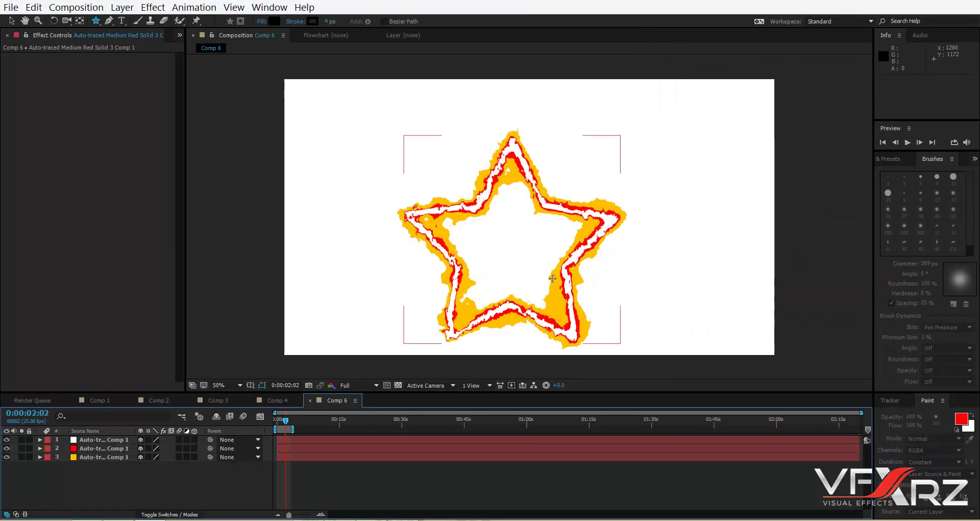
{"action": "left_click", "coordinate": [118, 449]}
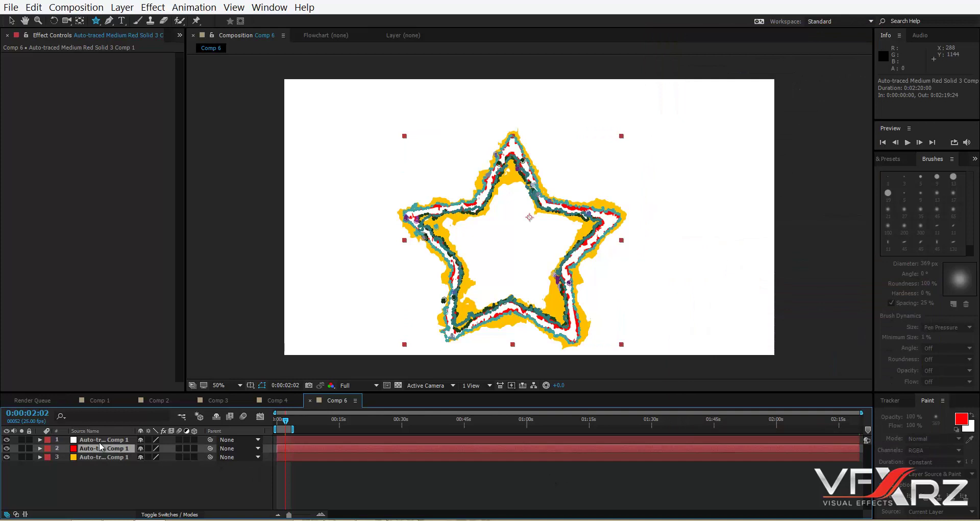
{"action": "left_click_drag", "start_coordinate": [119, 452], "coordinate": [126, 444]}
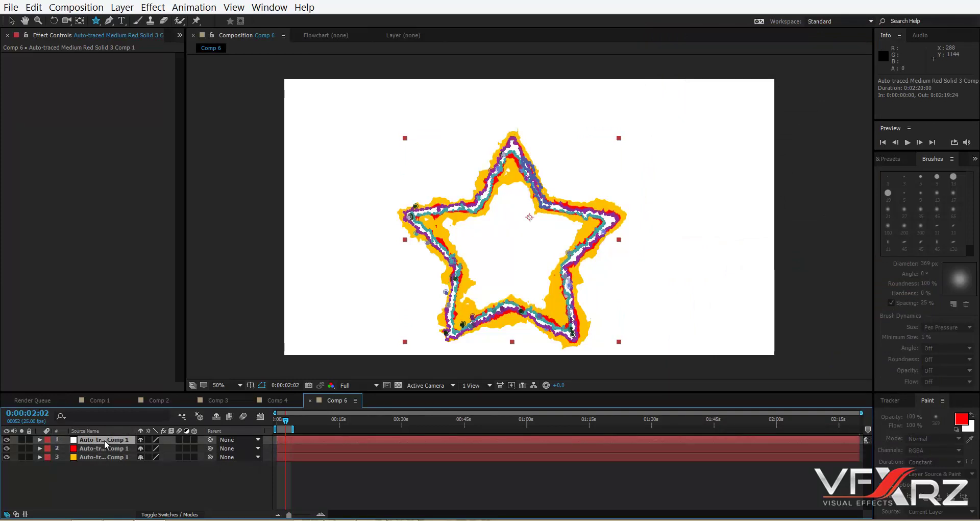
Step: Add a Drop Shadow layer style to the top white traced layer
{"action": "right_click", "coordinate": [106, 444]}
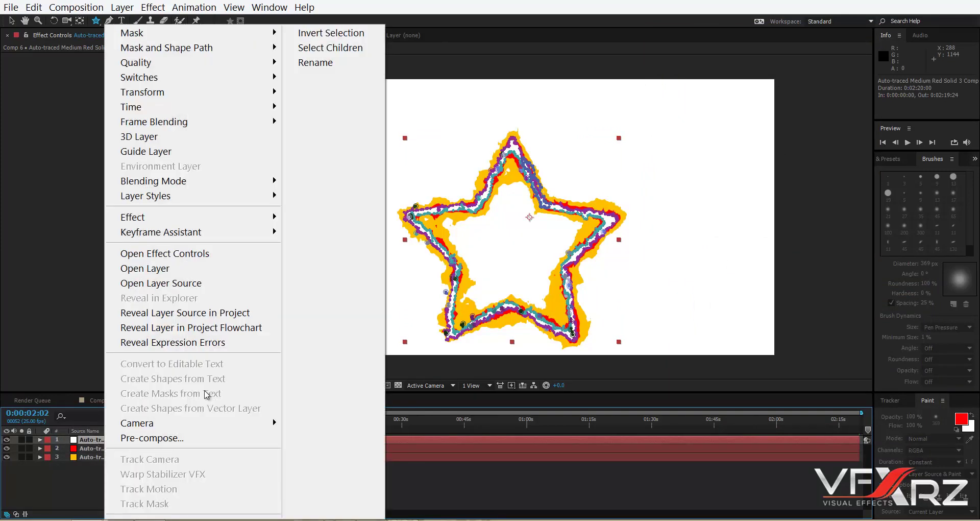
{"action": "mouse_move", "coordinate": [205, 196]}
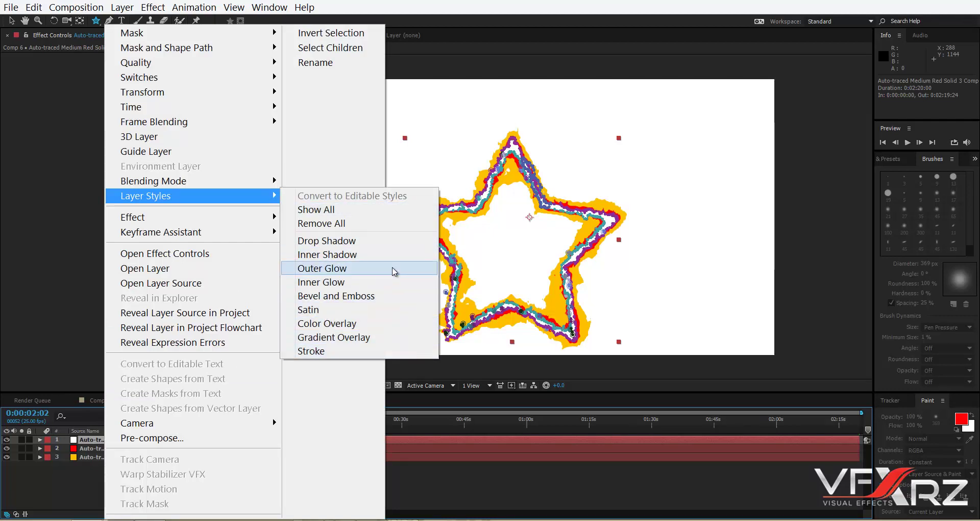
{"action": "left_click", "coordinate": [396, 241]}
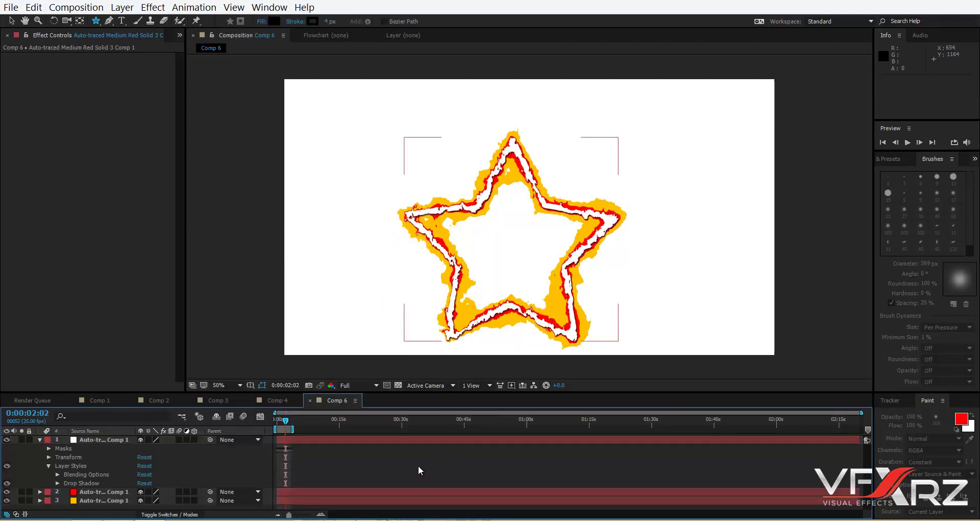
{"action": "key", "text": "period"}
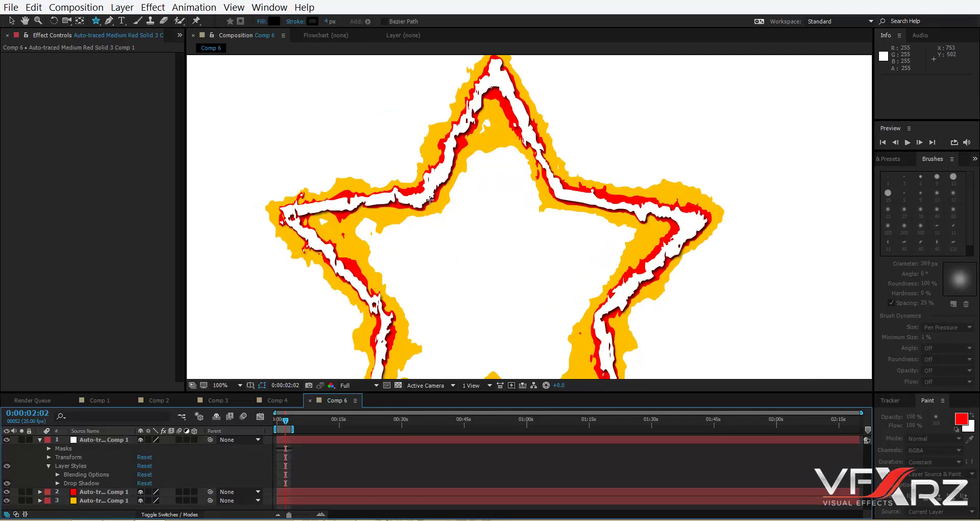
Step: Increase the drop shadow Size to 26 and check the softened shadow
{"action": "left_click", "coordinate": [58, 483]}
{"action": "scroll", "coordinate": [84, 470], "scroll_direction": "down", "scroll_amount": 1}
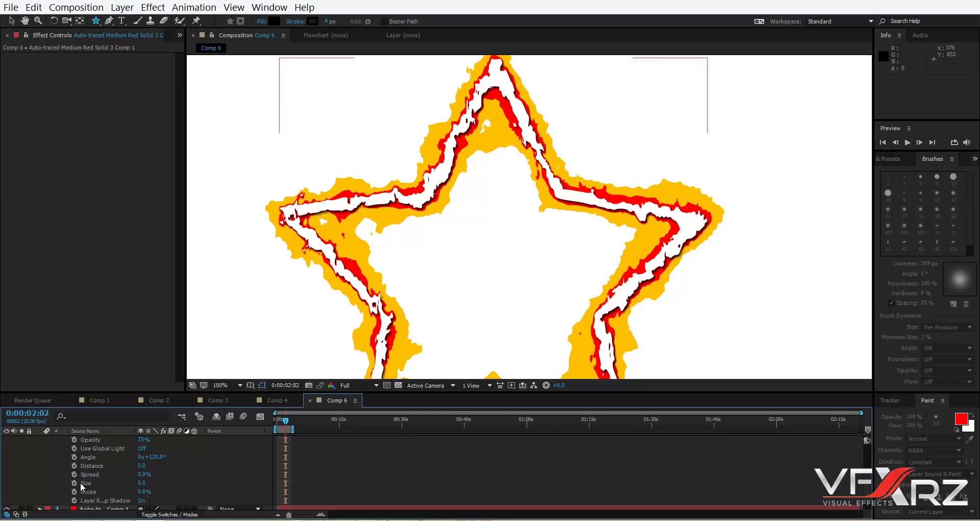
{"action": "left_click", "coordinate": [83, 484]}
{"action": "left_click_drag", "start_coordinate": [146, 482], "coordinate": [174, 489]}
{"action": "left_click", "coordinate": [238, 474]}
{"action": "scroll", "coordinate": [547, 228], "scroll_direction": "down", "scroll_amount": 2}
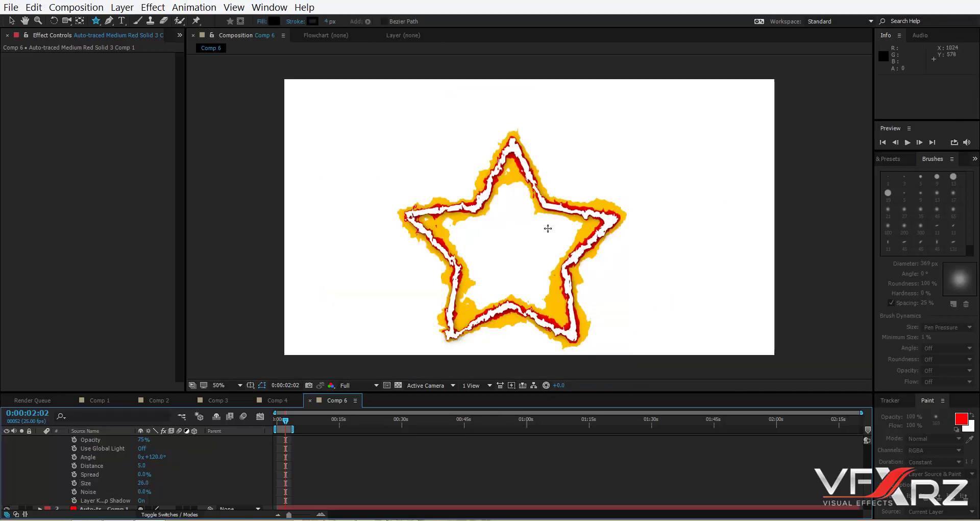
{"action": "scroll", "coordinate": [549, 256], "scroll_direction": "up", "scroll_amount": 2}
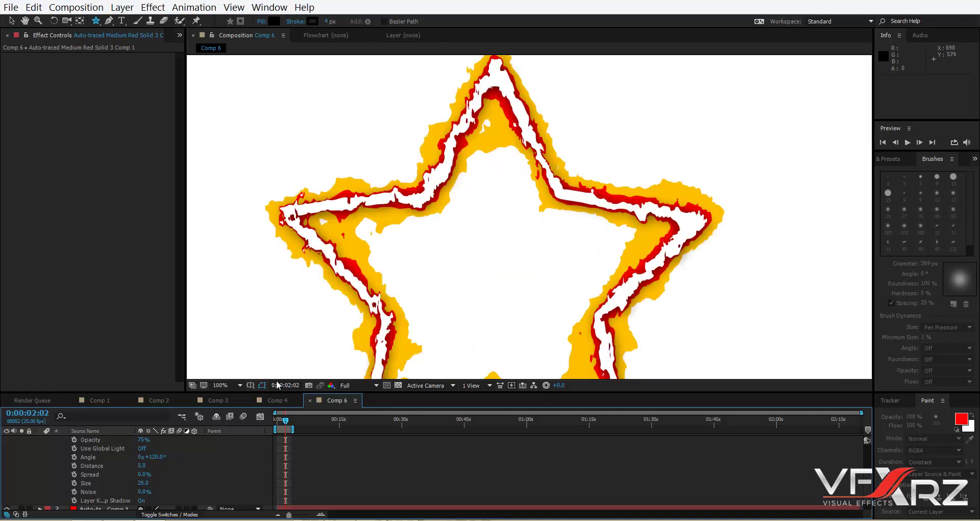
{"action": "scroll", "coordinate": [107, 449], "scroll_direction": "up", "scroll_amount": 3}
{"action": "left_click", "coordinate": [90, 438]}
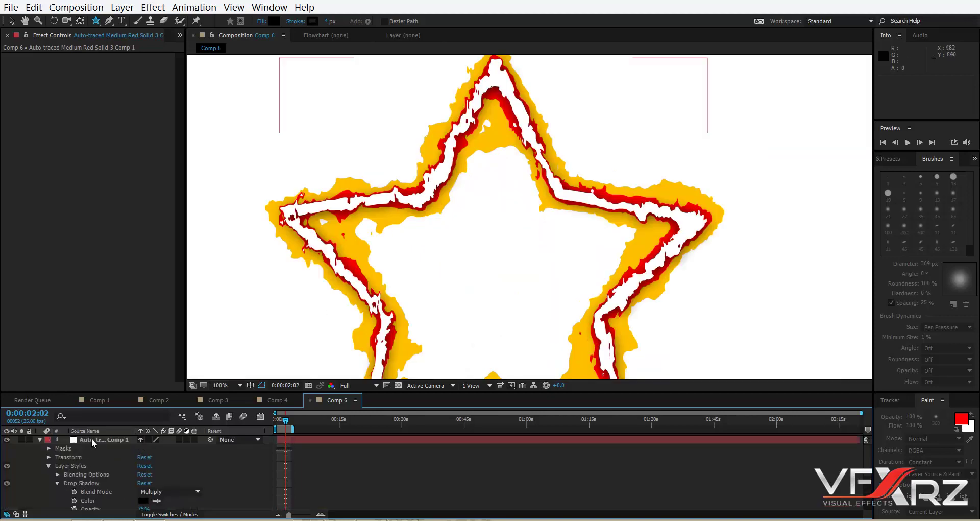
Step: Add a Bevel and Emboss layer style to the white traced star layer
{"action": "right_click", "coordinate": [103, 438]}
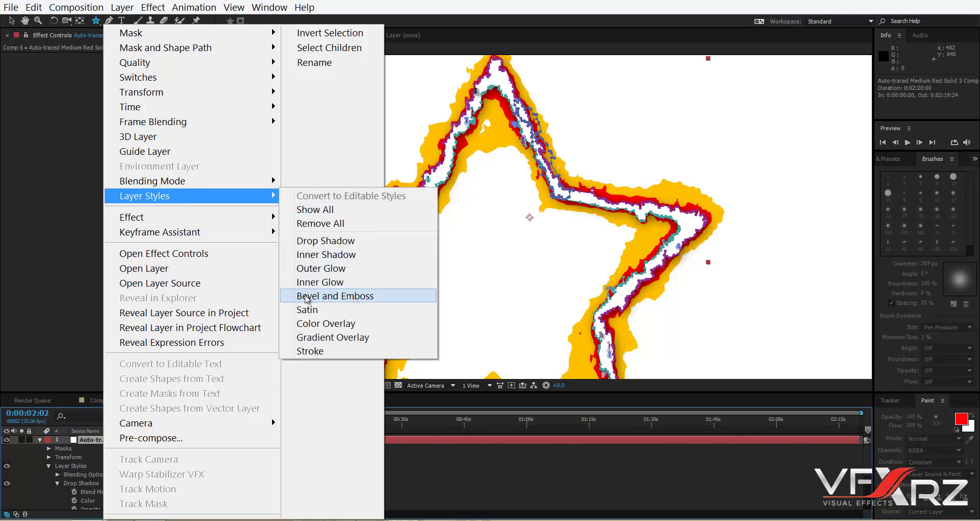
{"action": "left_click", "coordinate": [307, 297]}
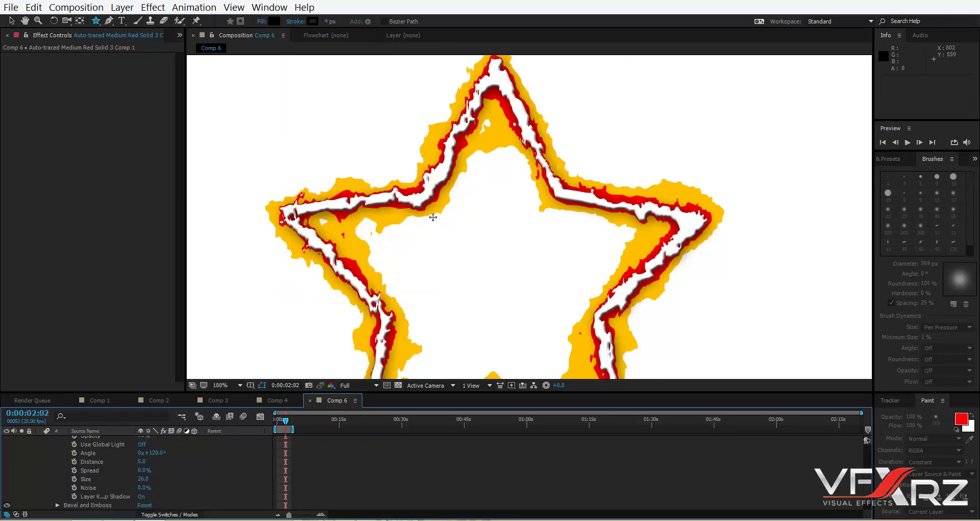
{"action": "key", "text": "comma"}
{"action": "key", "text": "period"}
Step: Preview the star animation from the first frame, then collapse the white layer's properties
{"action": "left_click_drag", "start_coordinate": [288, 428], "coordinate": [275, 422]}
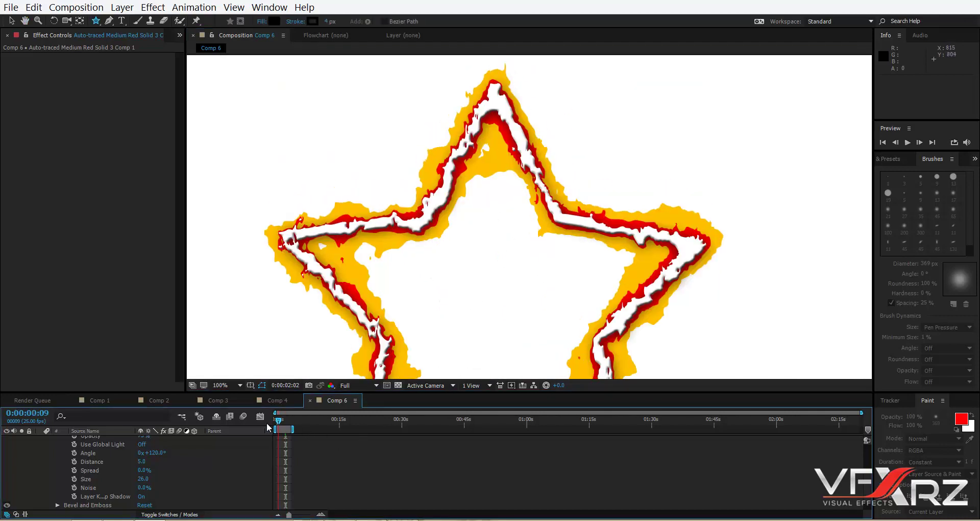
{"action": "key", "text": "space"}
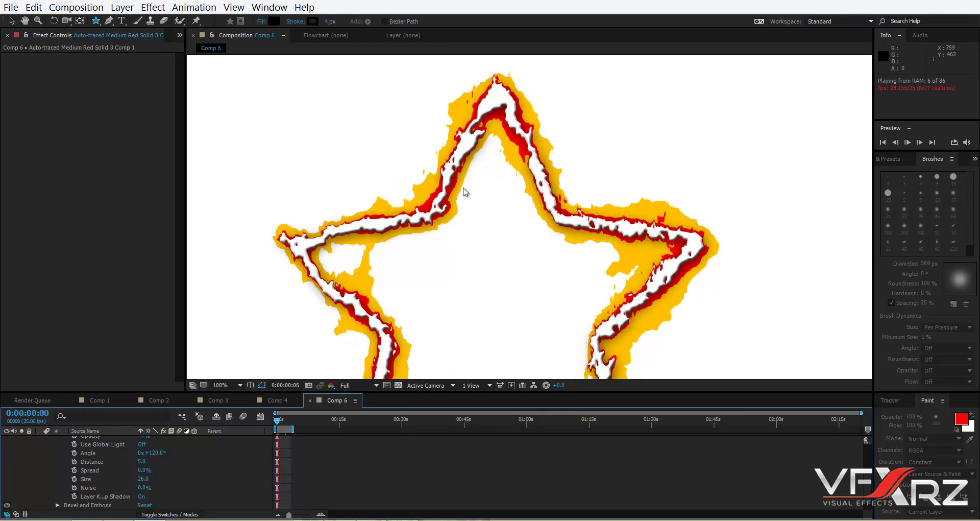
{"action": "key", "text": "comma"}
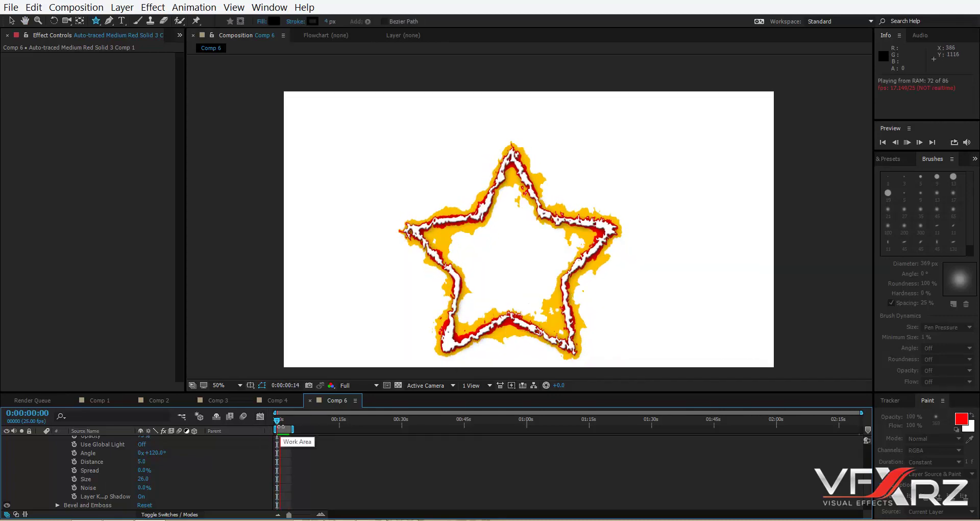
{"action": "key", "text": "space"}
{"action": "left_click_drag", "start_coordinate": [292, 428], "coordinate": [287, 424]}
{"action": "left_click", "coordinate": [129, 460]}
{"action": "scroll", "coordinate": [32, 463], "scroll_direction": "up", "scroll_amount": 3}
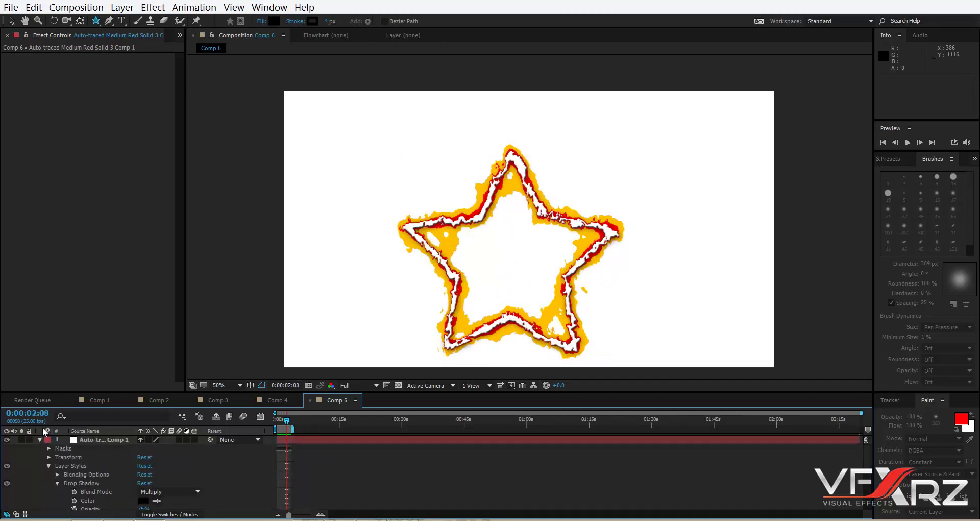
{"action": "left_click", "coordinate": [40, 439]}
{"action": "left_click", "coordinate": [122, 440]}
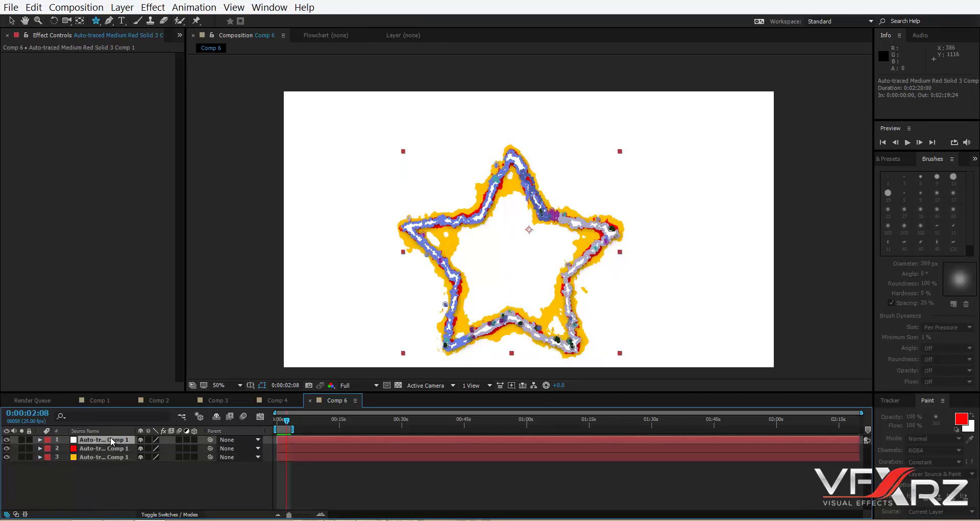
Step: Apply CC Vector Blur to the white star layer with Type set to Perpendicular
{"action": "left_click", "coordinate": [153, 7]}
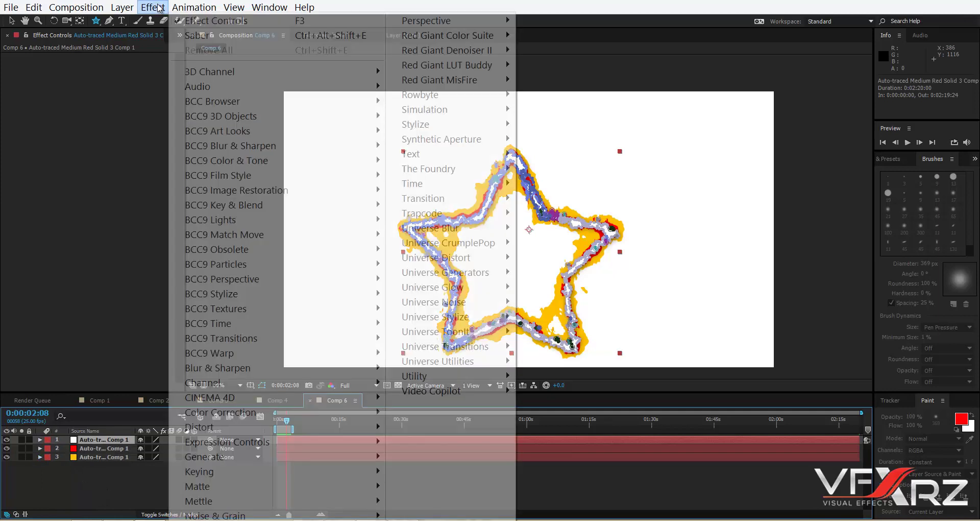
{"action": "key", "text": "Right"}
{"action": "mouse_move", "coordinate": [148, 12]}
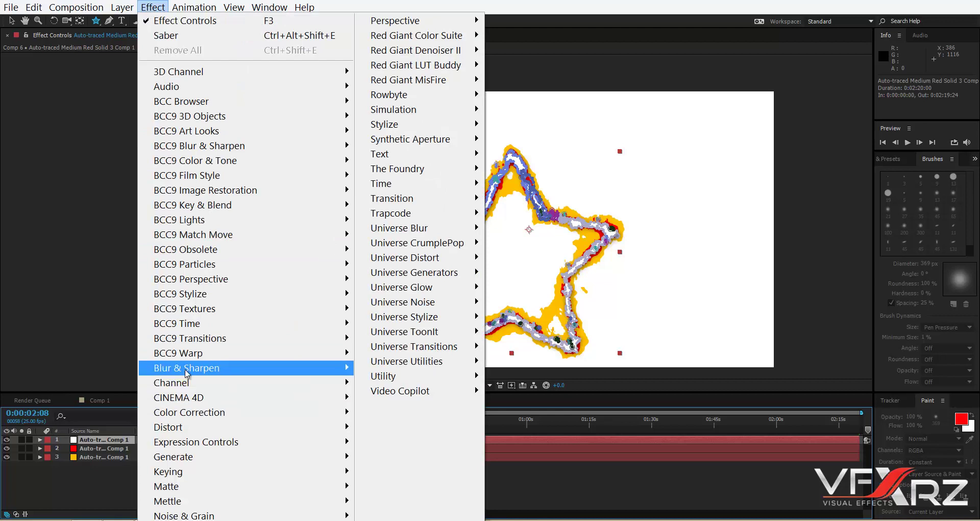
{"action": "mouse_move", "coordinate": [222, 373]}
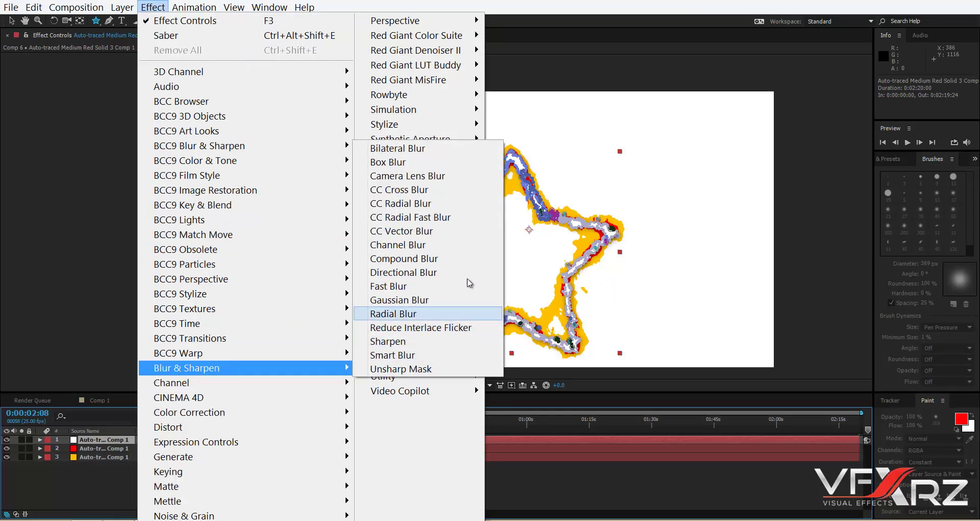
{"action": "left_click", "coordinate": [389, 232]}
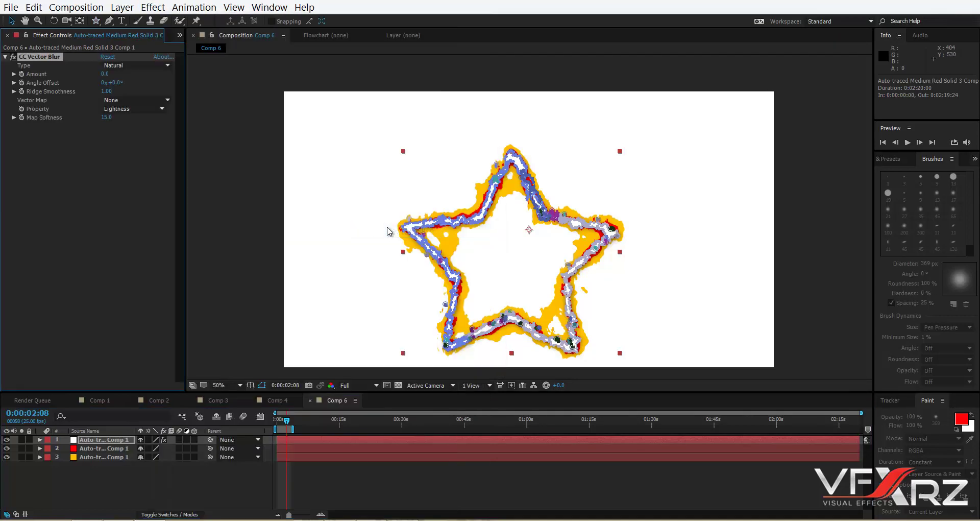
{"action": "left_click", "coordinate": [135, 65]}
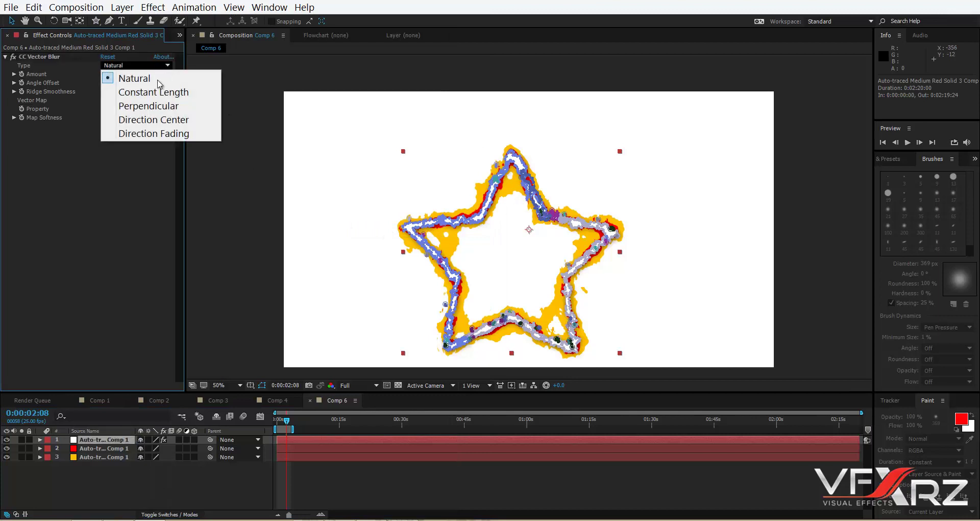
{"action": "left_click", "coordinate": [151, 108]}
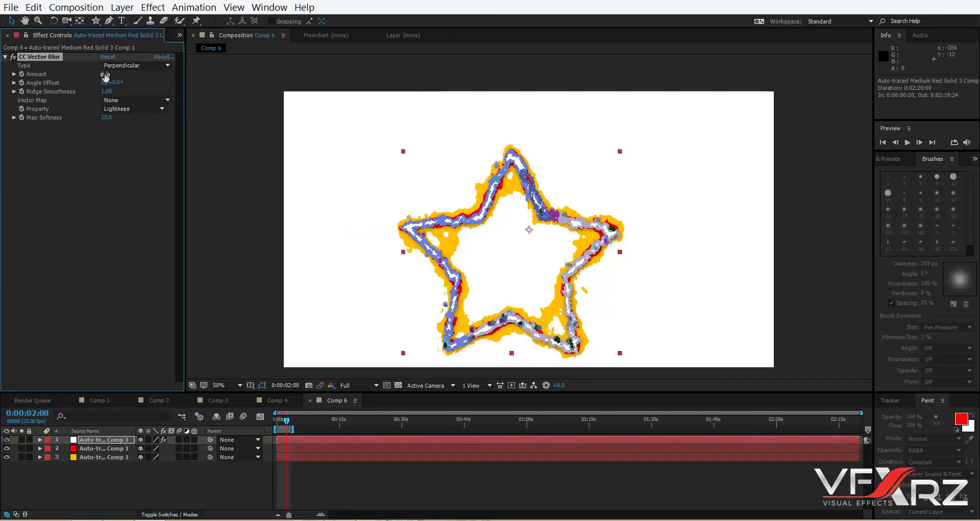
Step: Set the CC Vector Blur Amount to 25 after briefly trying 140
{"action": "left_click_drag", "start_coordinate": [129, 74], "coordinate": [175, 74]}
{"action": "left_click", "coordinate": [162, 148]}
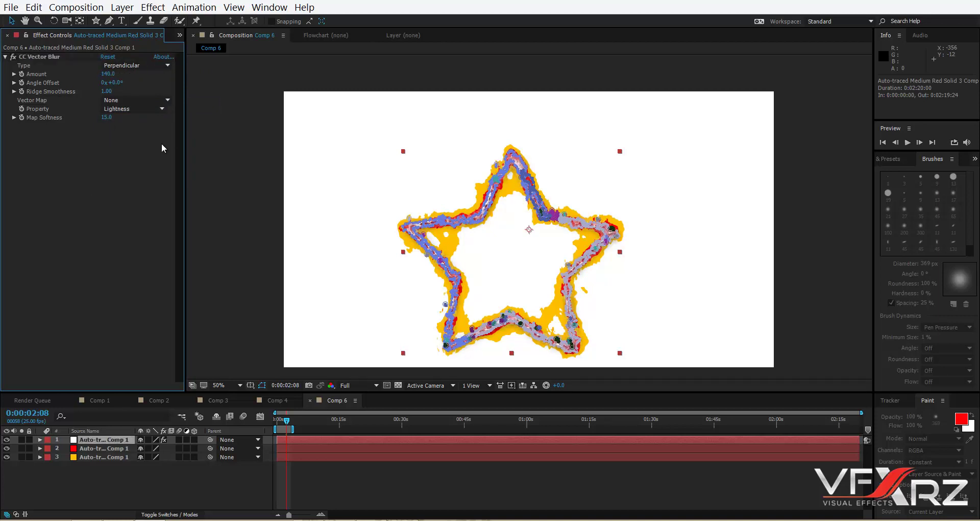
{"action": "left_click", "coordinate": [265, 388]}
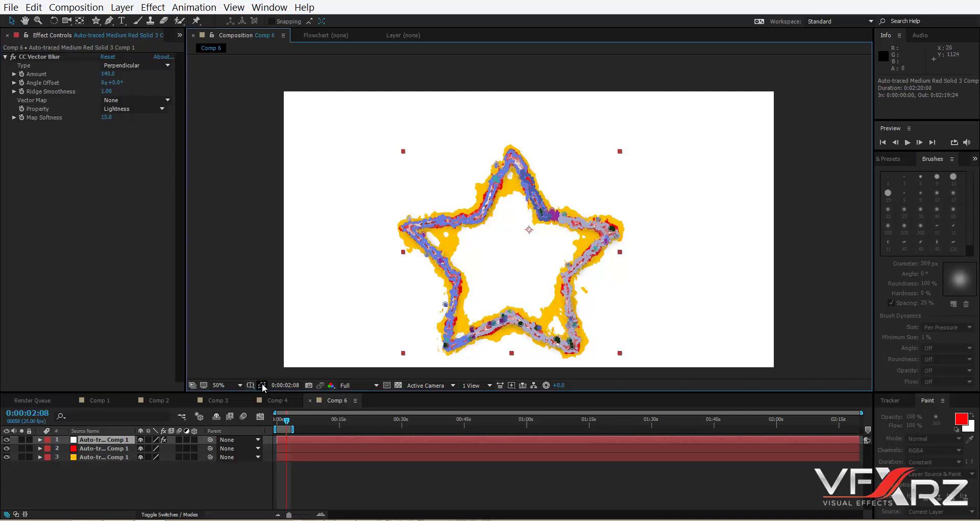
{"action": "left_click", "coordinate": [223, 313]}
{"action": "left_click_drag", "start_coordinate": [113, 74], "coordinate": [60, 77]}
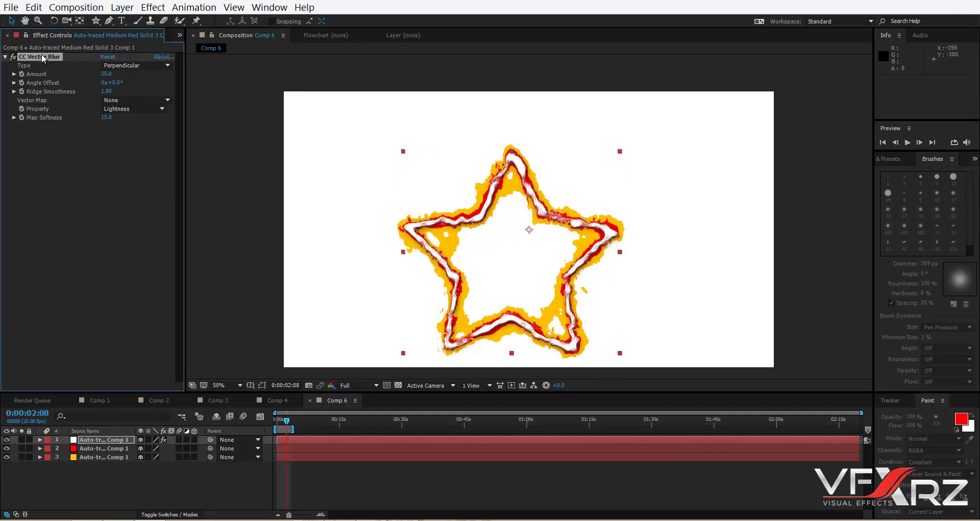
{"action": "left_click", "coordinate": [98, 448]}
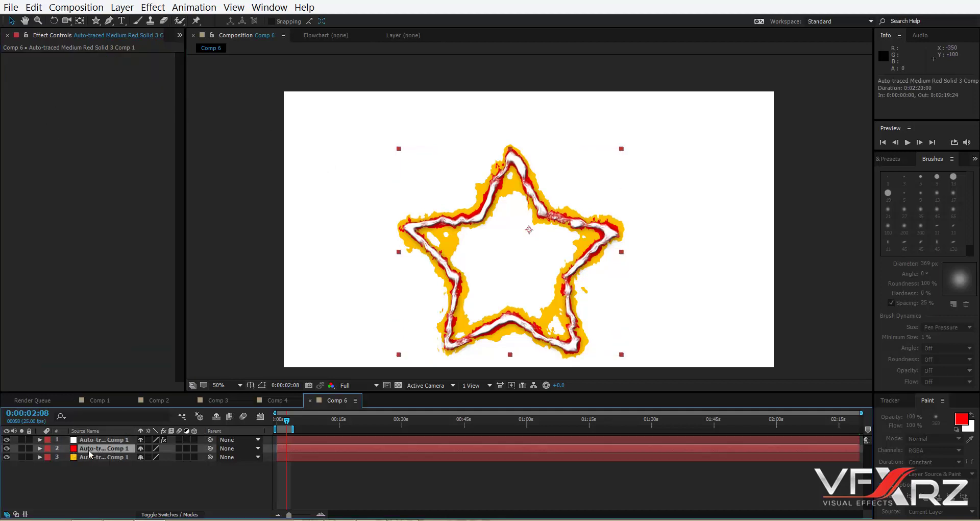
Step: Paste the CC Vector Blur onto the red and yellow traced layers
{"action": "key", "text": "ctrl+v"}
{"action": "left_click", "coordinate": [98, 455]}
{"action": "key", "text": "ctrl+v"}
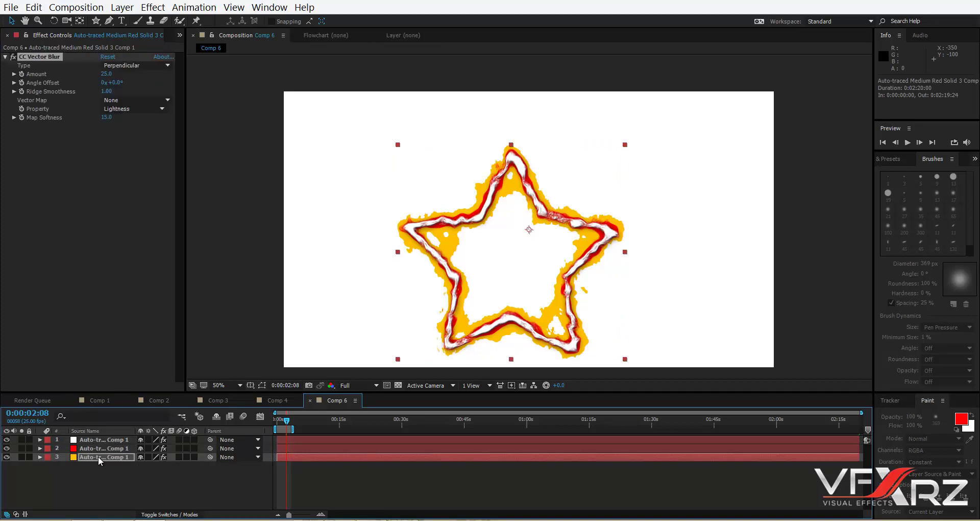
{"action": "left_click", "coordinate": [160, 489]}
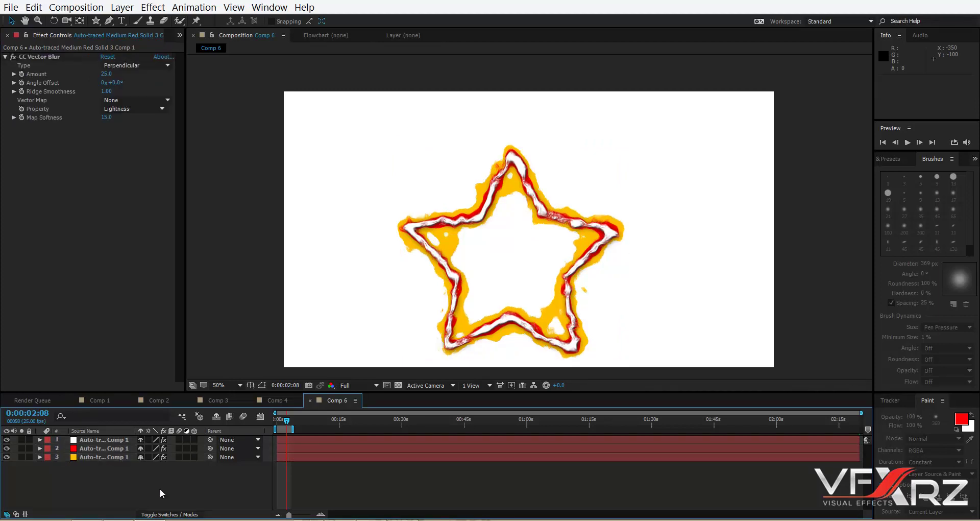
Step: Preview the finished blurred star animation from the first frame
{"action": "left_click_drag", "start_coordinate": [290, 427], "coordinate": [245, 419]}
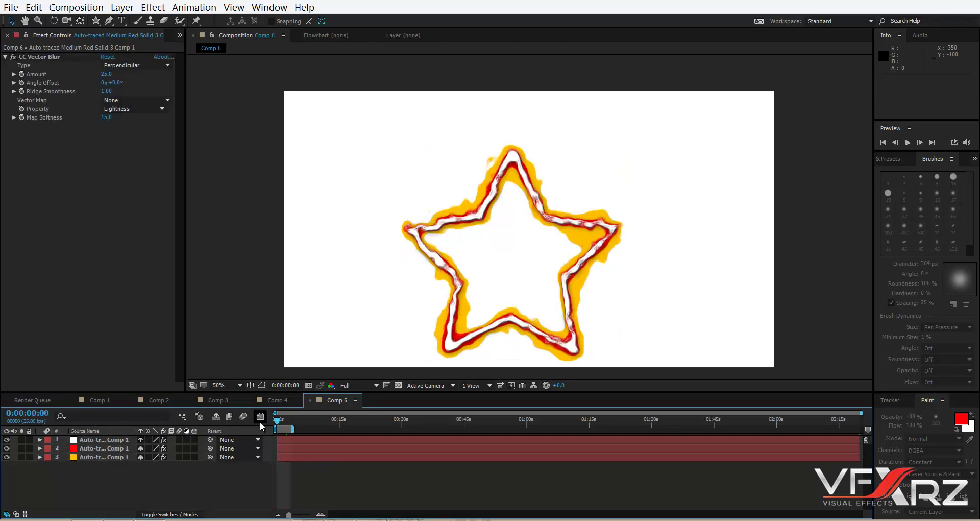
{"action": "key", "text": "space"}
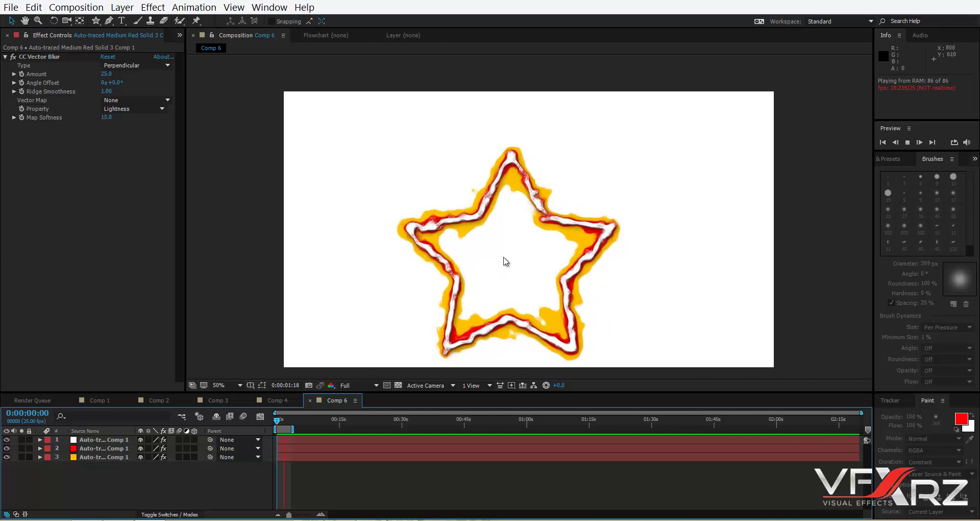
{"action": "left_click_drag", "start_coordinate": [279, 422], "coordinate": [285, 427]}
{"action": "scroll", "coordinate": [484, 229], "scroll_direction": "up", "scroll_amount": 5}
{"action": "scroll", "coordinate": [493, 240], "scroll_direction": "down", "scroll_amount": 4}
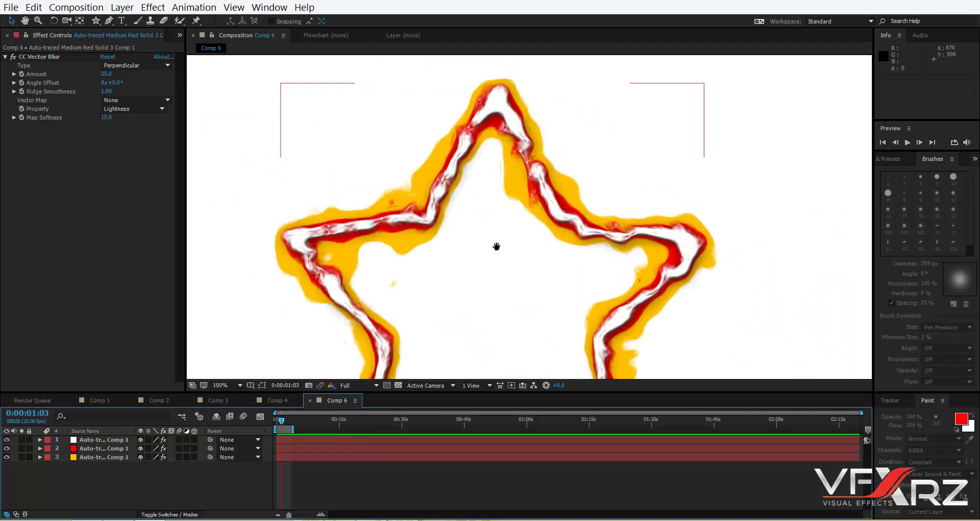
{"action": "scroll", "coordinate": [499, 247], "scroll_direction": "up", "scroll_amount": 2}
{"action": "scroll", "coordinate": [495, 199], "scroll_direction": "down", "scroll_amount": 2}
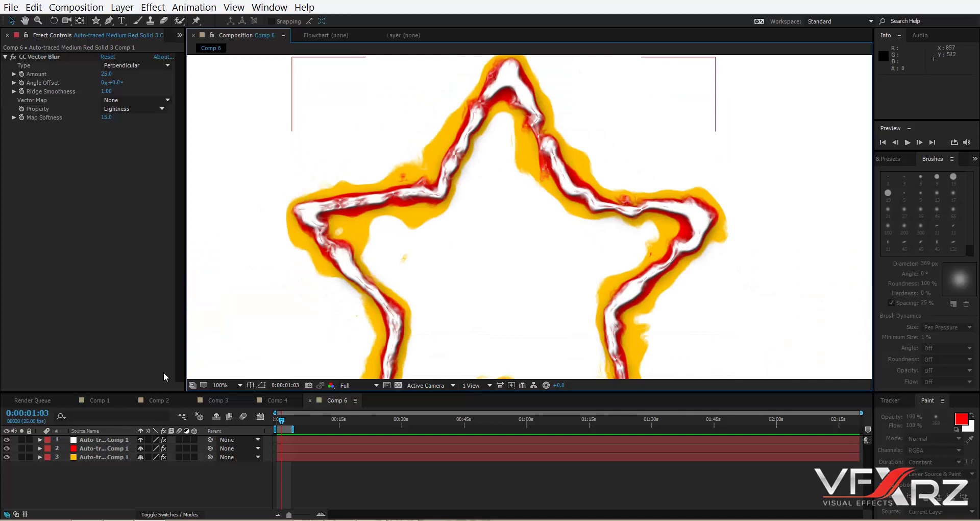
{"action": "scroll", "coordinate": [448, 256], "scroll_direction": "down", "scroll_amount": 4}
{"action": "scroll", "coordinate": [537, 197], "scroll_direction": "up", "scroll_amount": 2}
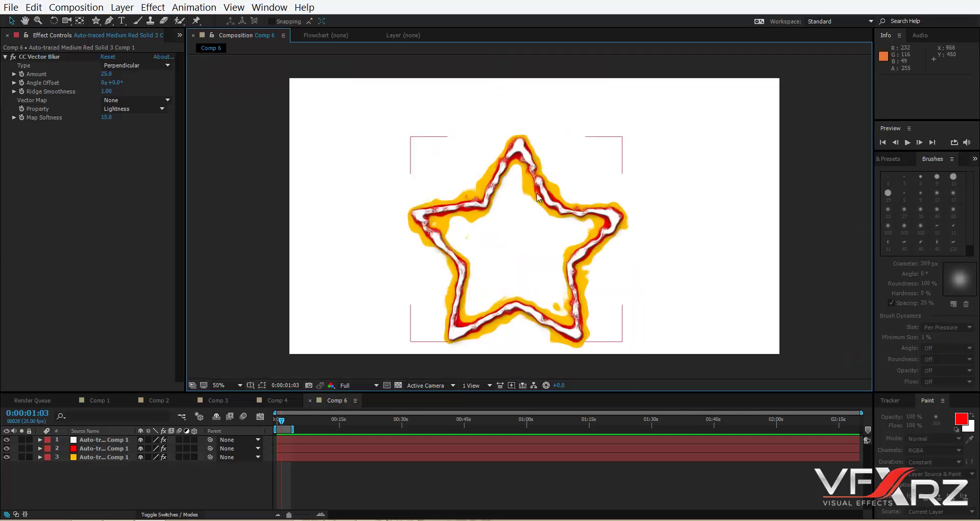